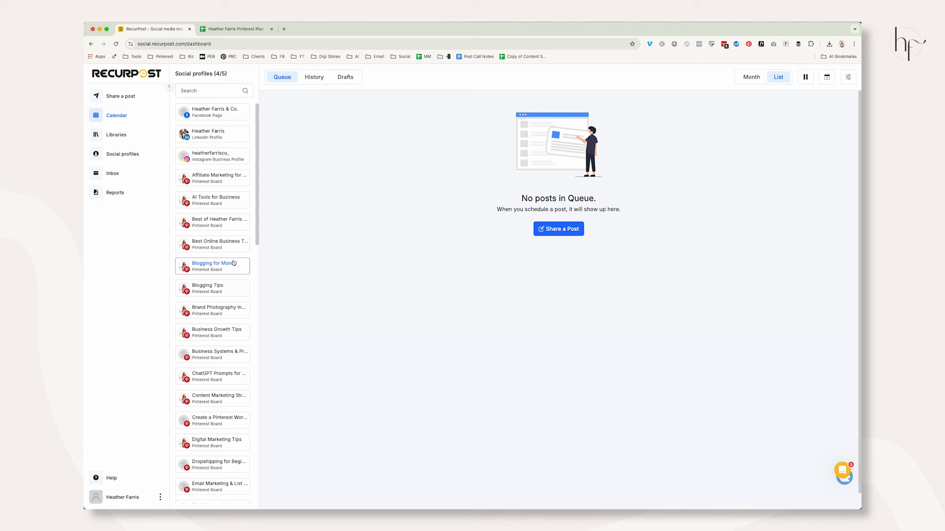
# - Open the social profiles management page and start connecting a new Pinterest board
pyautogui.scroll(-5, 233, 263)
pyautogui.scroll(5, 233, 263)
pyautogui.scroll(-15, 214, 217)
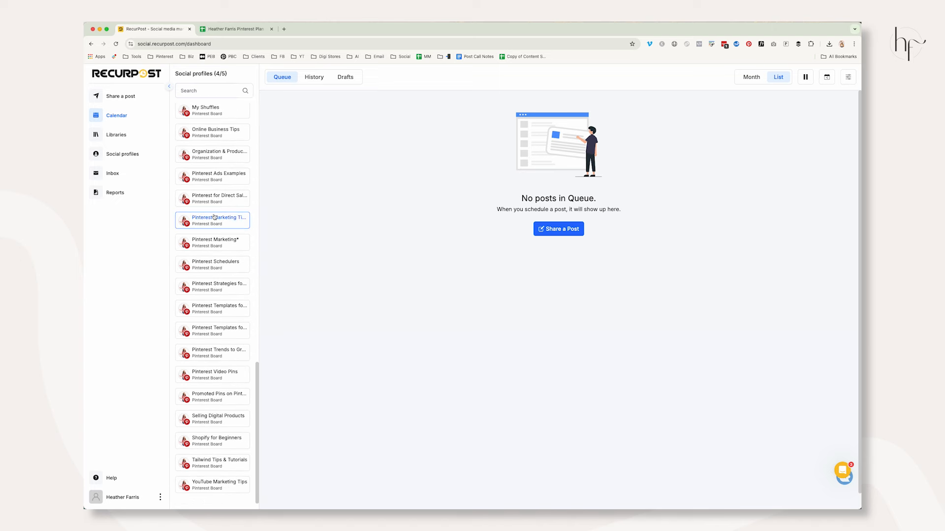
pyautogui.scroll(15, 214, 217)
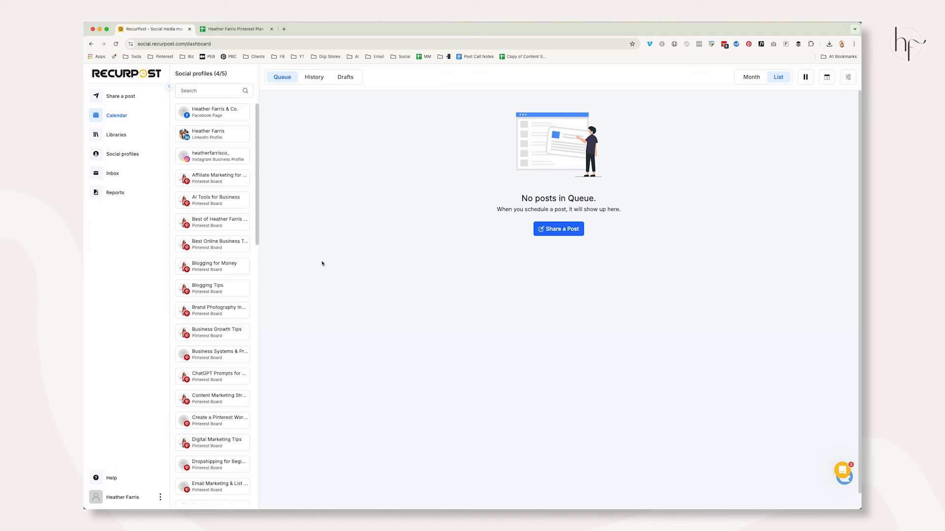
pyautogui.click(120, 158)
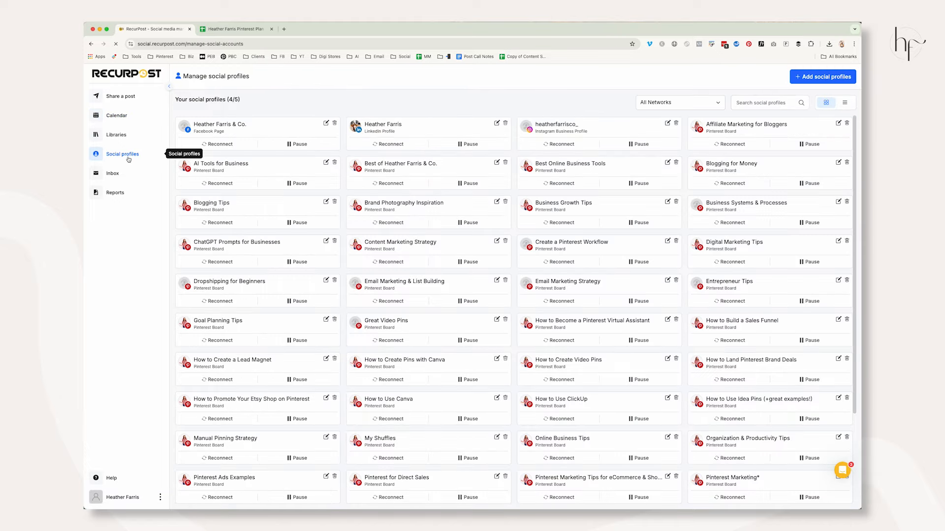
pyautogui.click(830, 78)
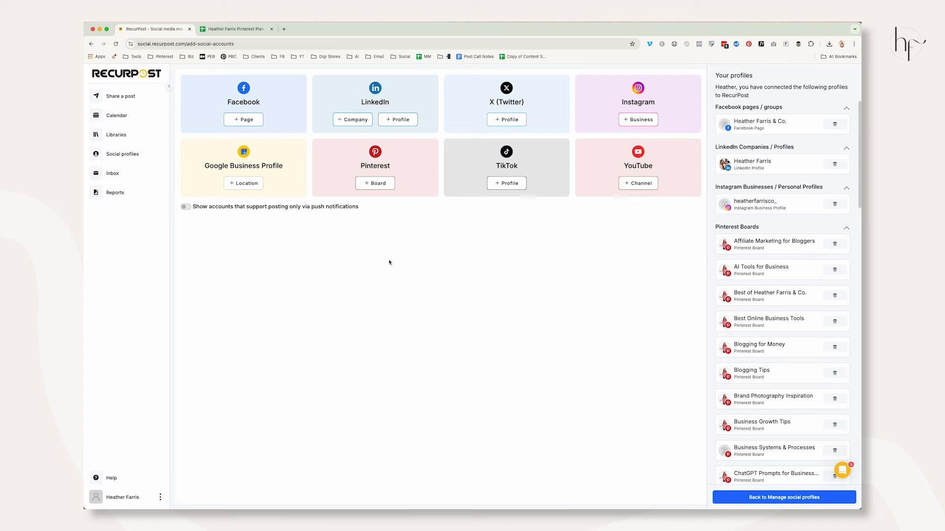
pyautogui.click(368, 184)
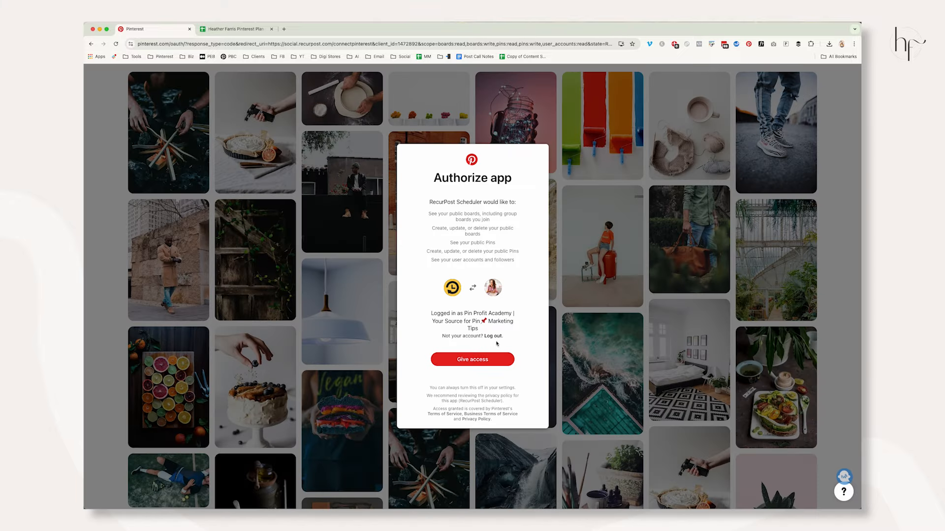
# - Open Pinterest in a new browser tab and switch to the Promoted Pins & Organic Pin Marketing business account
pyautogui.click(284, 29)
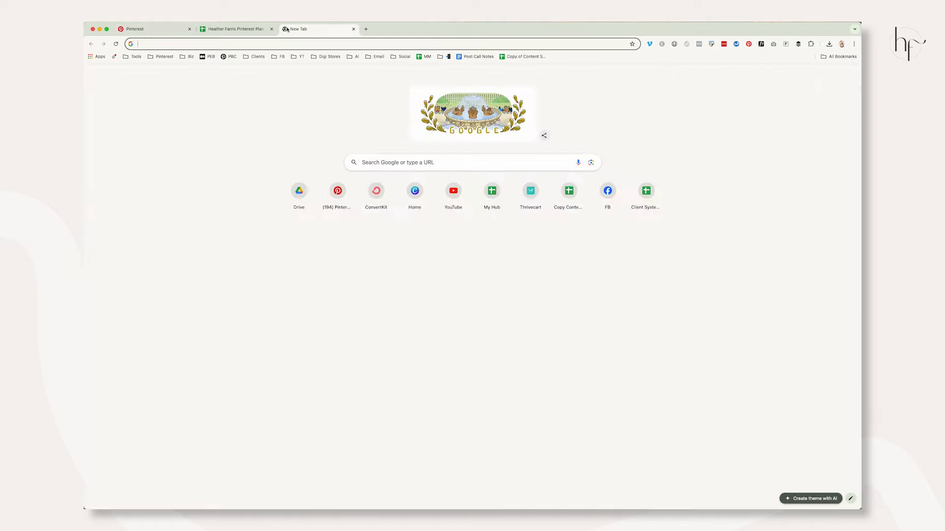
pyautogui.write('pinte')
pyautogui.press('Return')
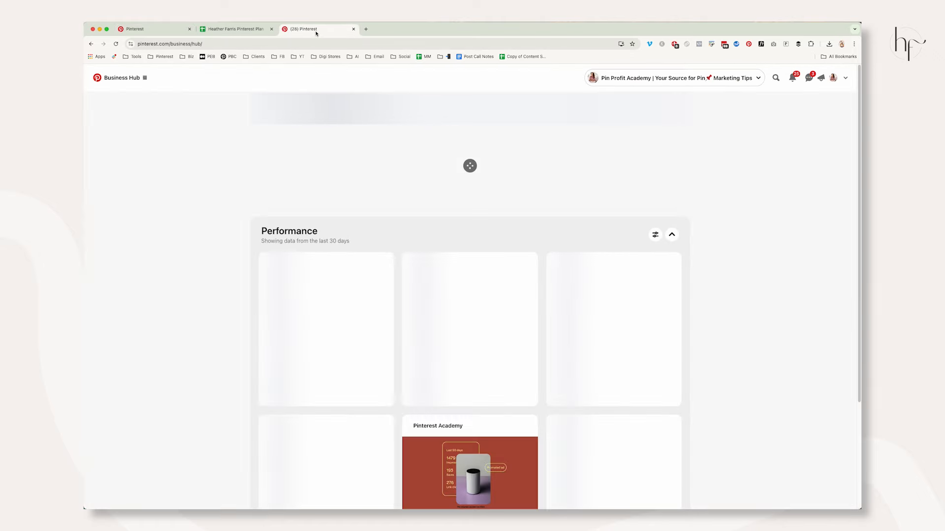
pyautogui.click(845, 78)
pyautogui.click(787, 178)
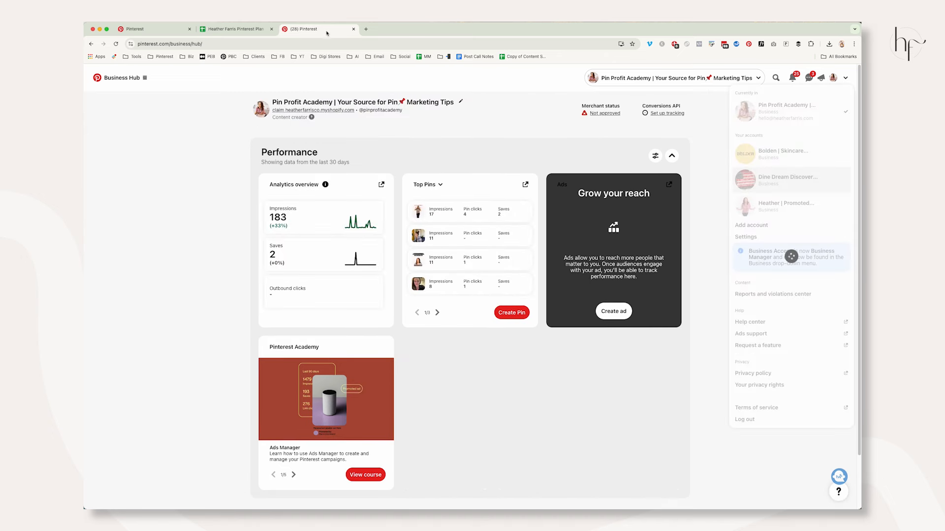
# - Return to RecurPost, restart the Pinterest board connection and give the scheduler access to the Pinterest account
pyautogui.click(164, 30)
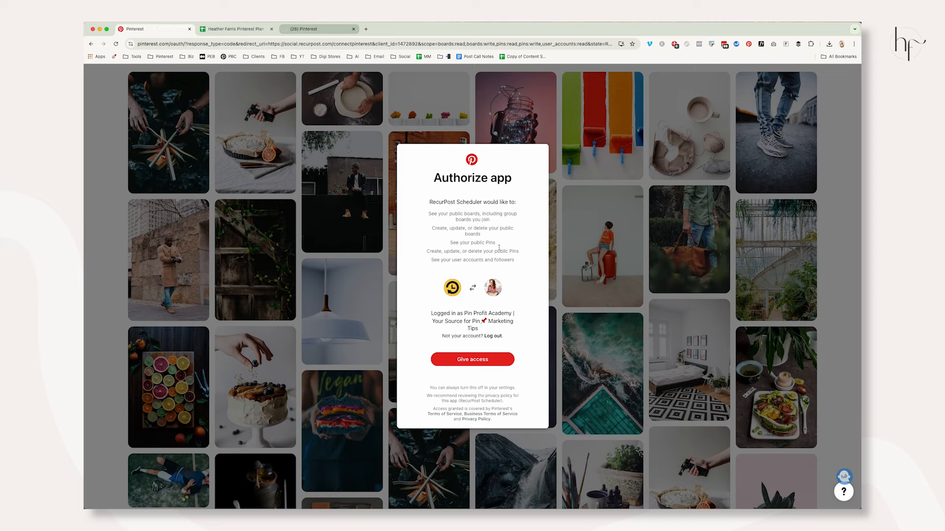
pyautogui.click(91, 45)
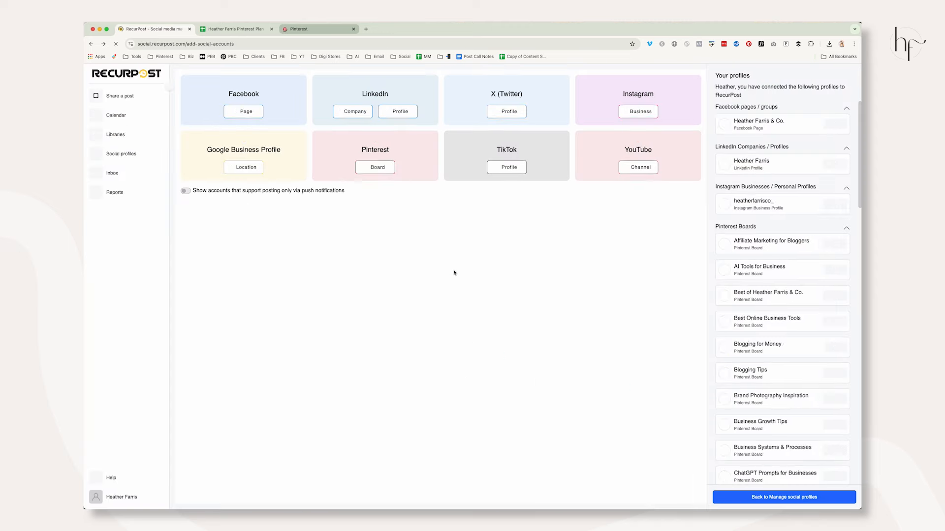
pyautogui.click(371, 184)
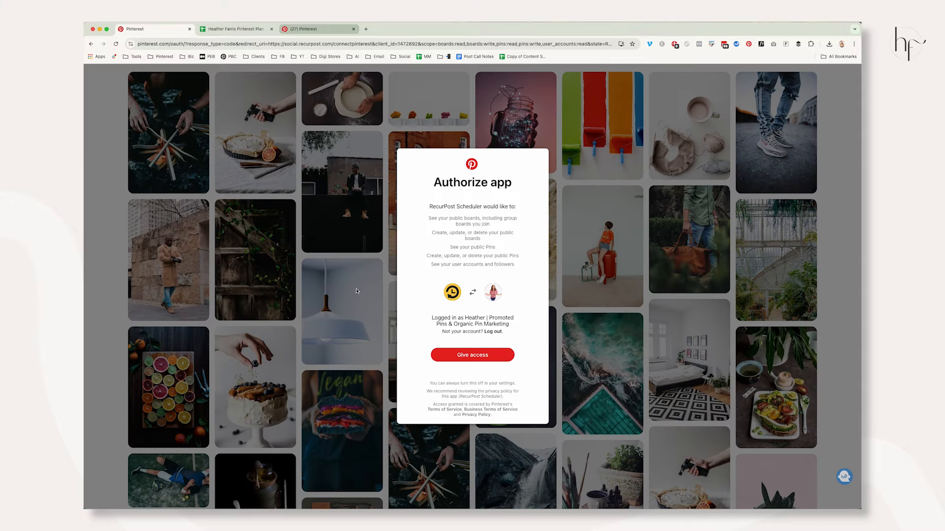
pyautogui.click(475, 352)
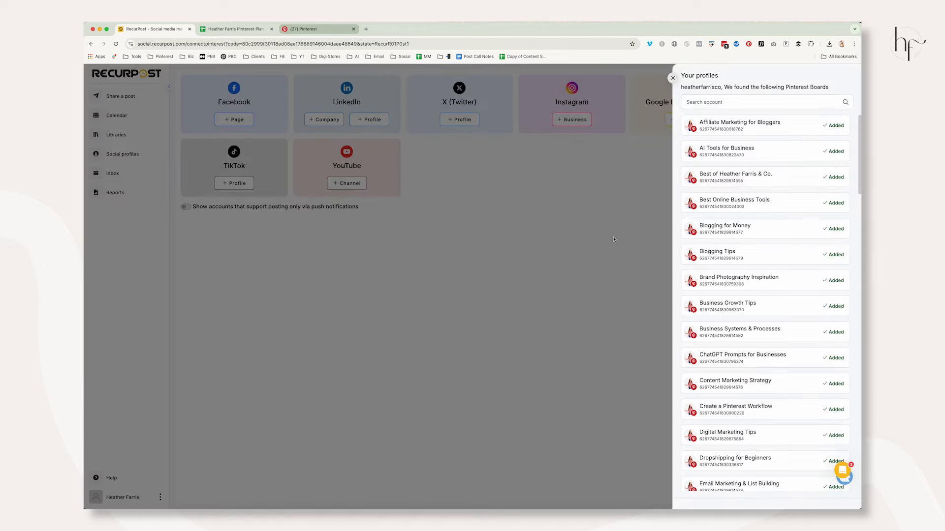
# - Add the Pinterest SEO Tips*, SEO Strategies and ThriveCart for Digital Products boards, and finish adding Pinterest boards
pyautogui.scroll(-15, 811, 312)
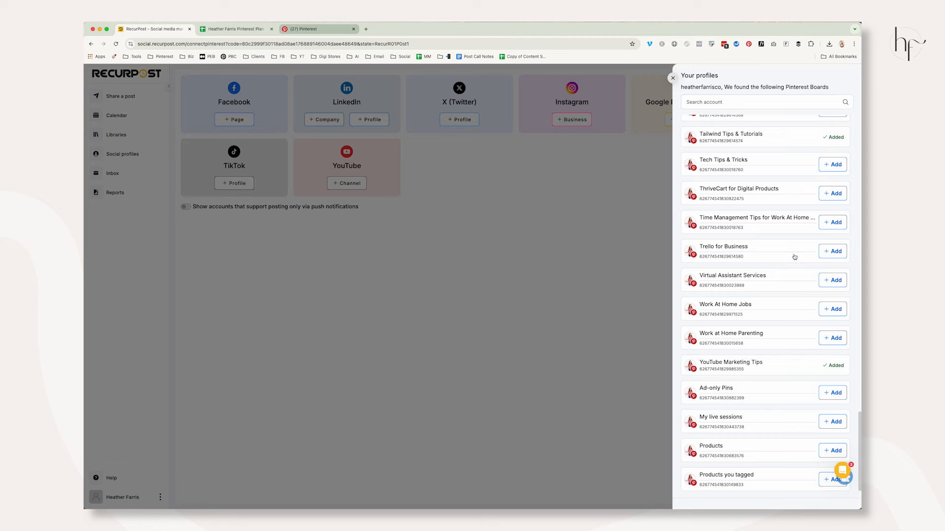
pyautogui.scroll(15, 795, 255)
pyautogui.scroll(-10, 793, 253)
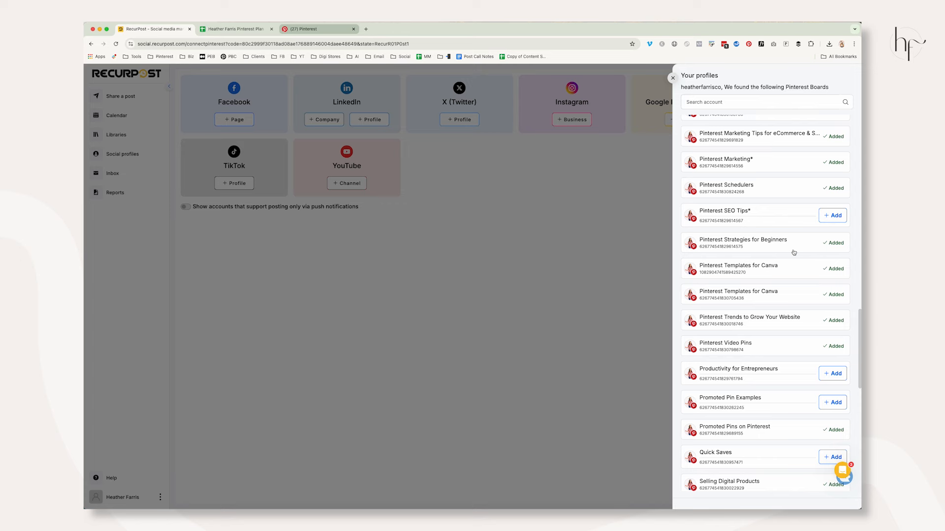
pyautogui.click(833, 215)
pyautogui.scroll(-3, 805, 290)
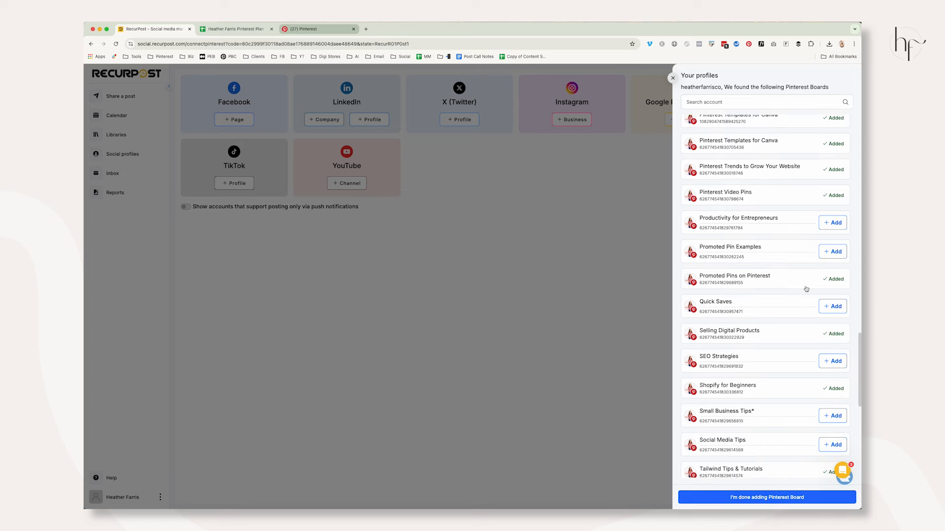
pyautogui.scroll(-4, 806, 289)
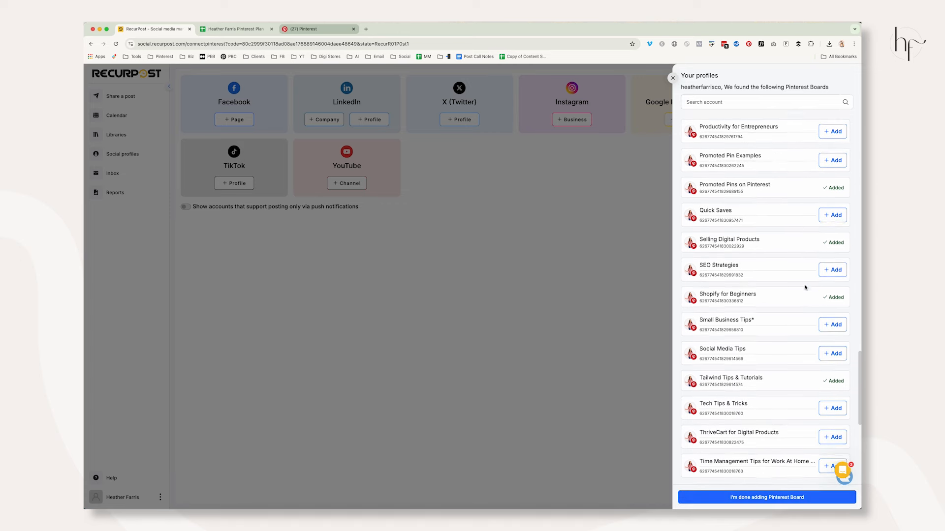
pyautogui.click(822, 264)
pyautogui.scroll(-3, 818, 319)
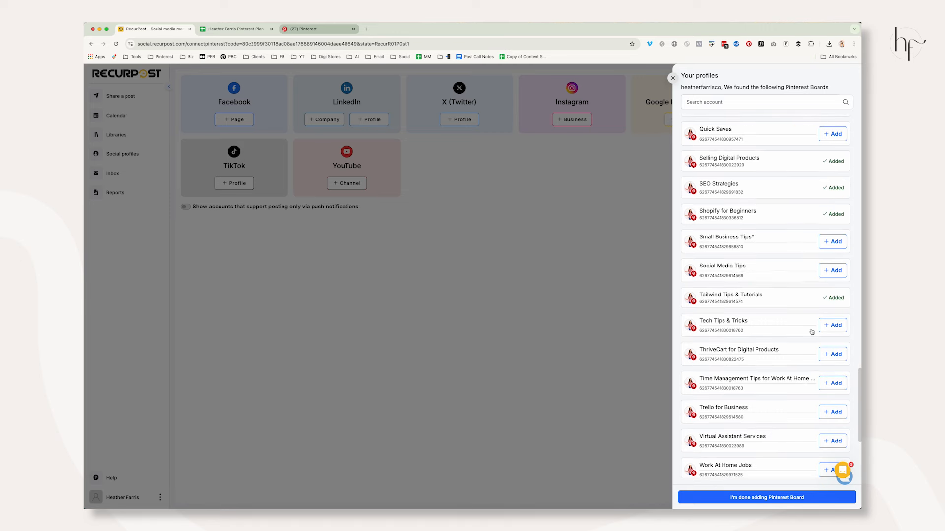
pyautogui.click(833, 355)
pyautogui.scroll(-7, 820, 383)
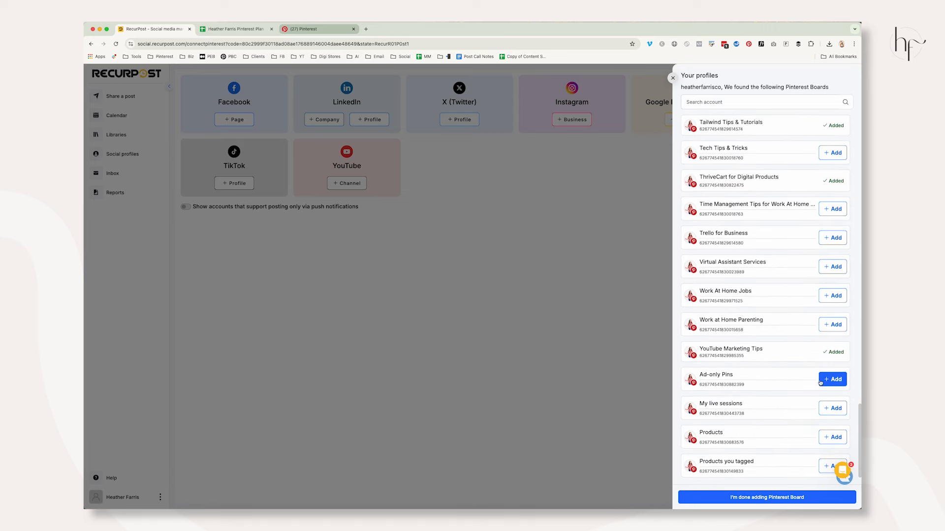
pyautogui.click(784, 498)
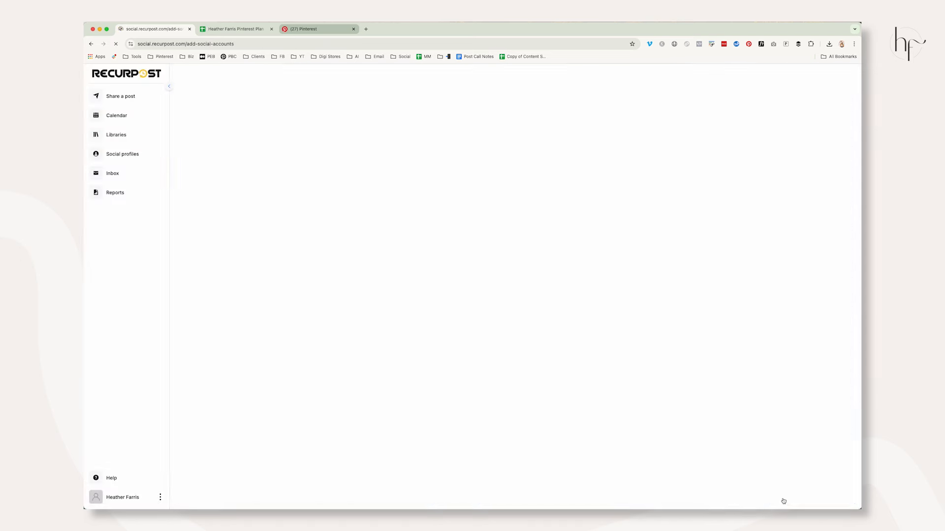
# - Review the connected social profiles on the dashboard and the options for creating evergreen content libraries
pyautogui.click(125, 94)
pyautogui.click(129, 75)
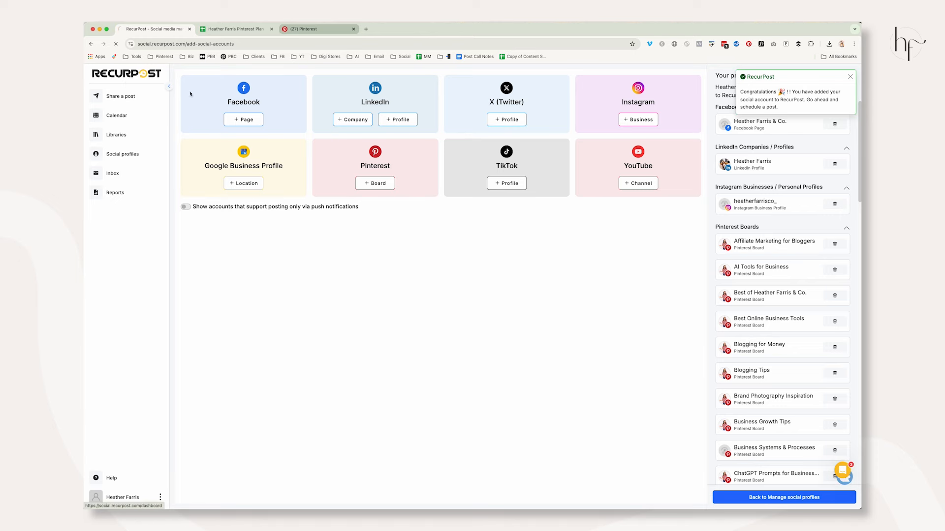
pyautogui.scroll(-16, 224, 274)
pyautogui.scroll(16, 220, 273)
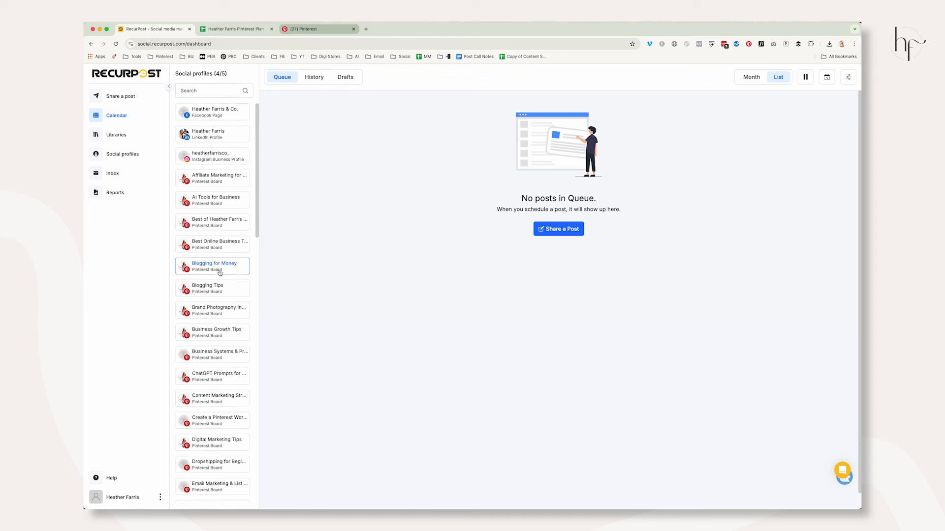
pyautogui.click(210, 92)
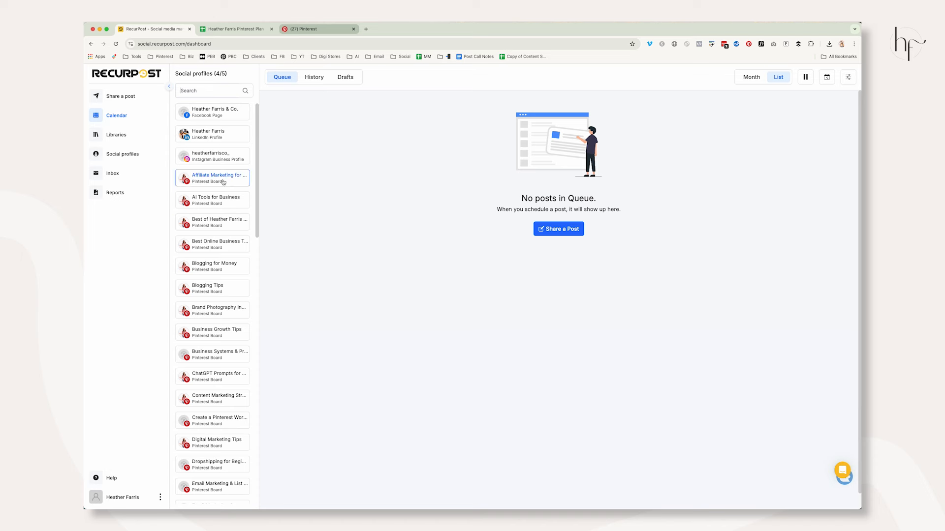
pyautogui.click(378, 216)
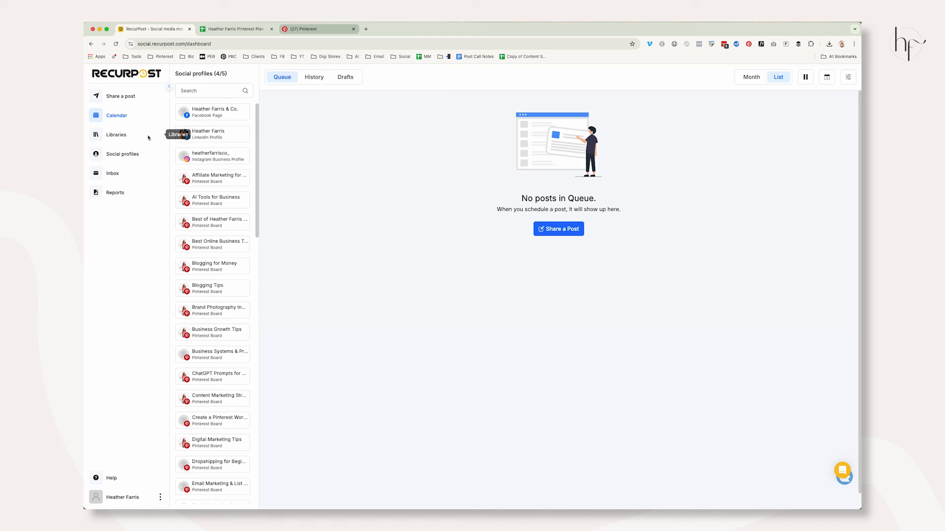
pyautogui.click(108, 132)
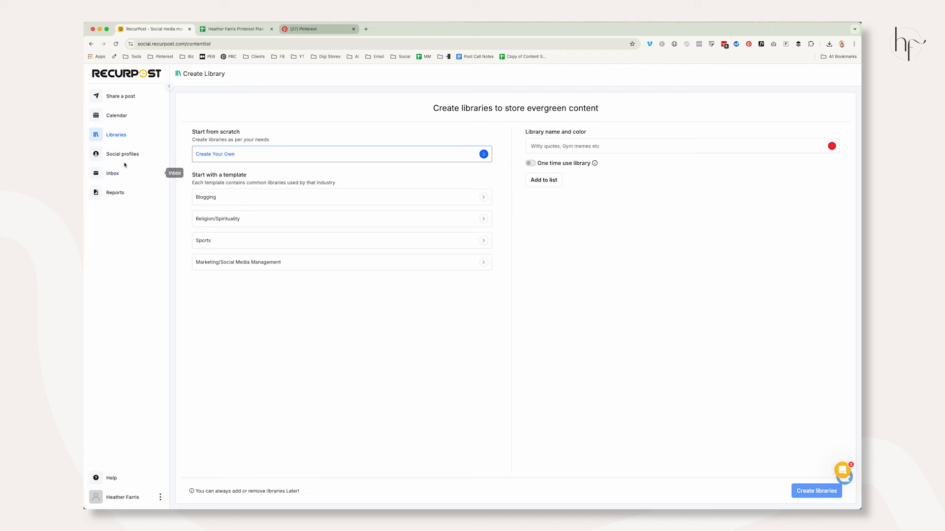
pyautogui.click(131, 77)
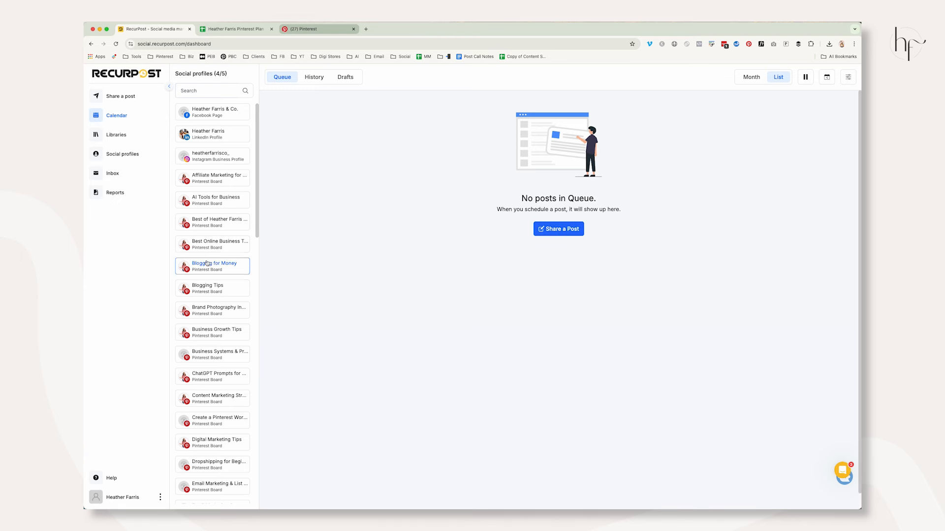
# - Search the calendar's social profiles for "promoted" and check the queue for the Promoted Pins on Pinterest board
pyautogui.click(219, 86)
pyautogui.write('promoted')
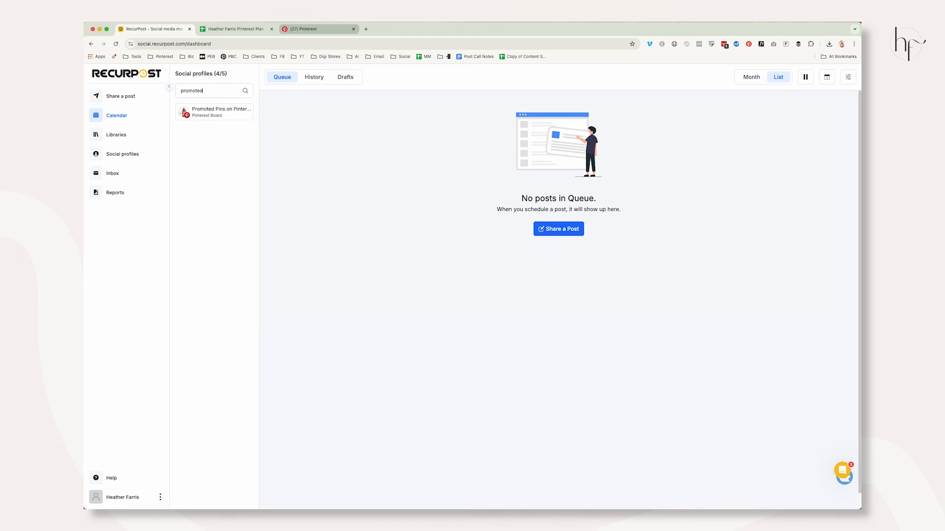
pyautogui.click(216, 111)
pyautogui.click(233, 115)
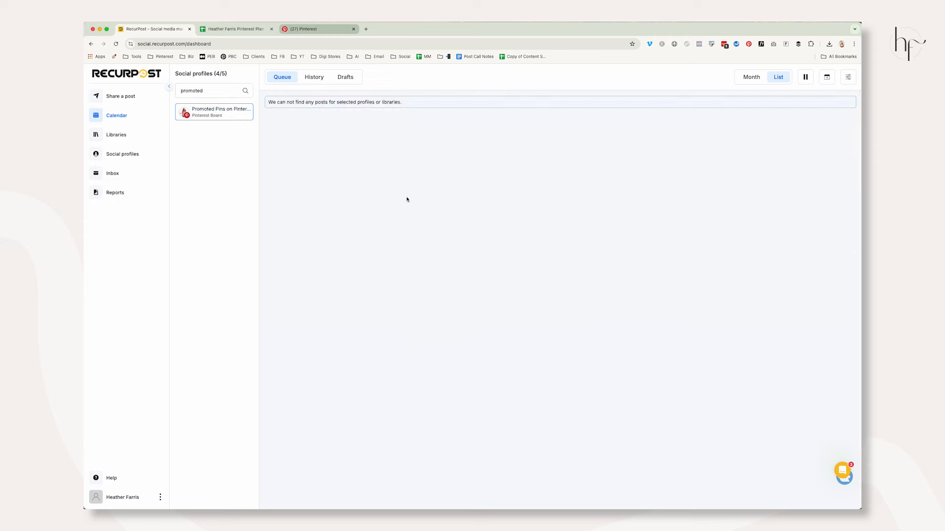
pyautogui.click(207, 112)
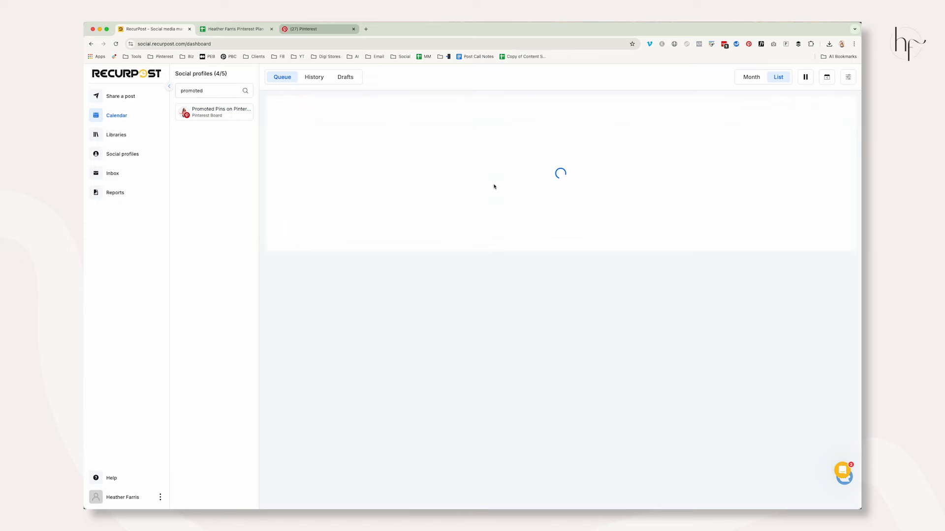
# - Start a one-off post and select the Promoted Pins board as its profile by searching for "promoted"
pyautogui.click(554, 229)
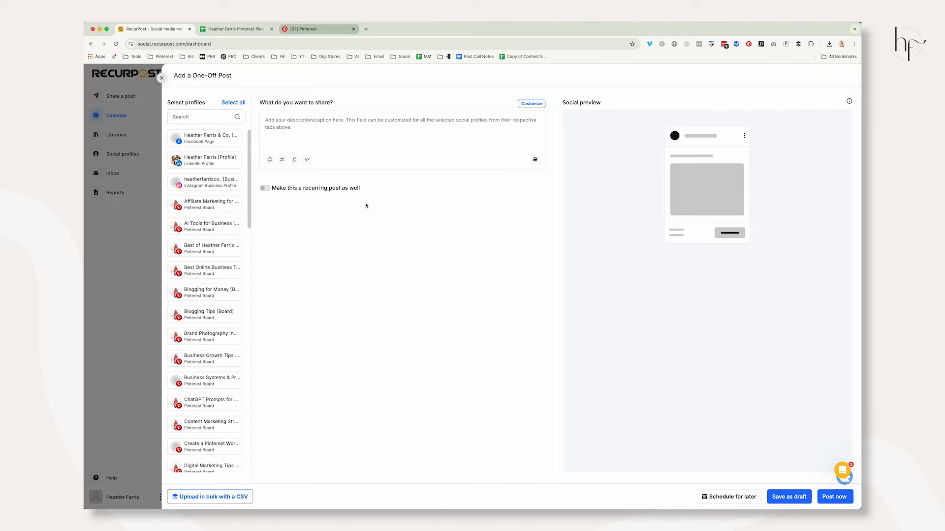
pyautogui.click(215, 116)
pyautogui.write('promoted')
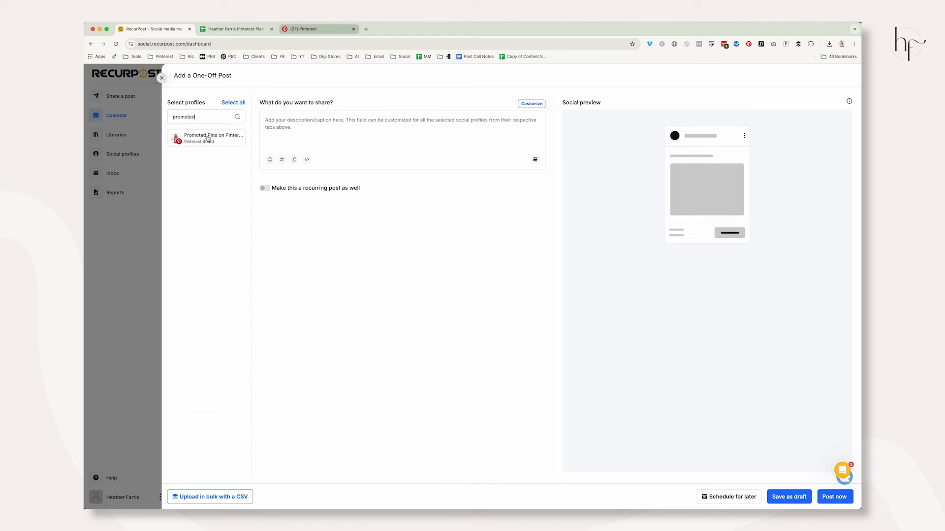
pyautogui.click(207, 138)
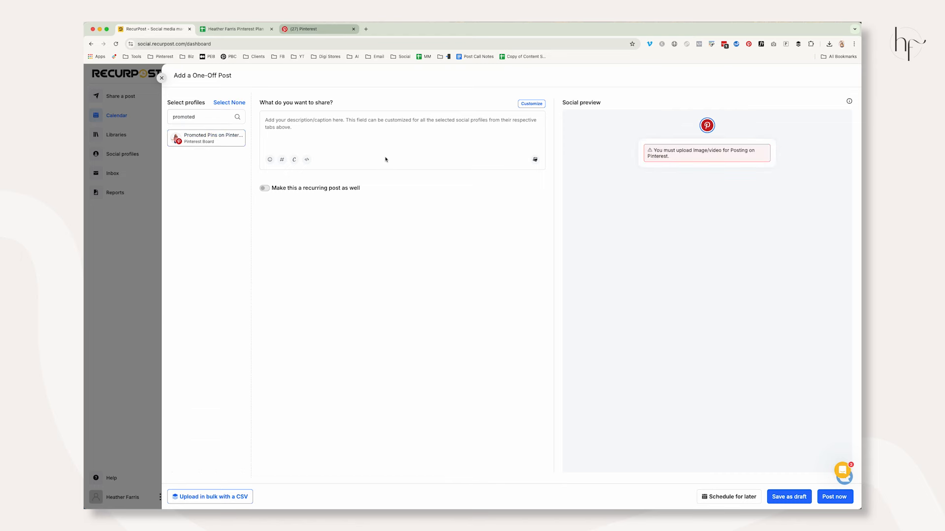
# - Turn on per-network customization for the post and open its Pinterest version
pyautogui.click(360, 127)
pyautogui.click(532, 105)
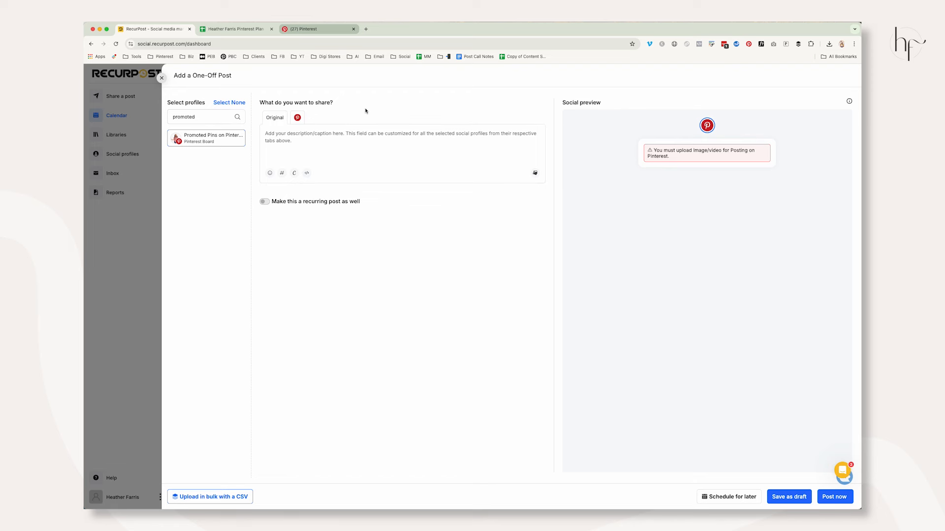
pyautogui.click(298, 118)
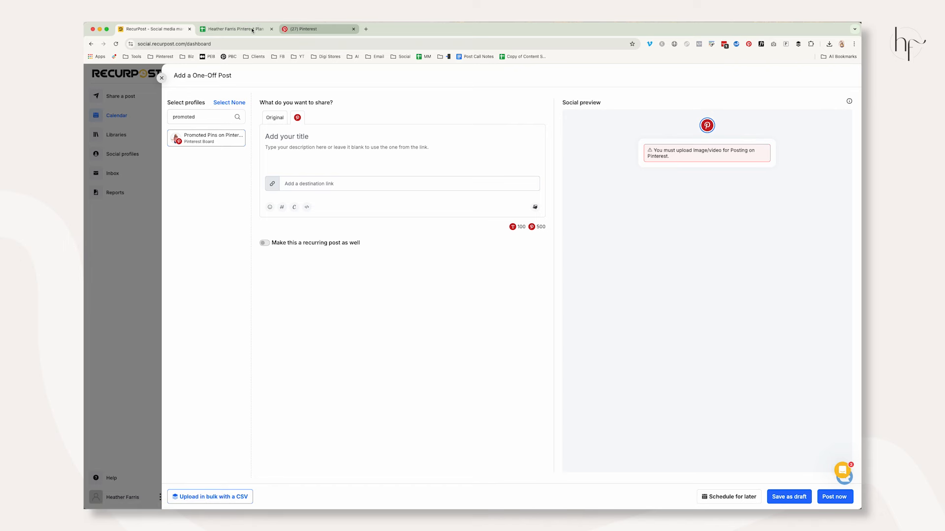
# - Copy the title "How to Create a Pinterest Conversion Campaign (Step by Step Tutorial)" from the Pinterest plan spreadsheet into the post's Pinterest title
pyautogui.click(252, 30)
pyautogui.hotkey('ctrl', 'c')
pyautogui.click(153, 29)
pyautogui.hotkey('ctrl', 'v')
pyautogui.click(239, 30)
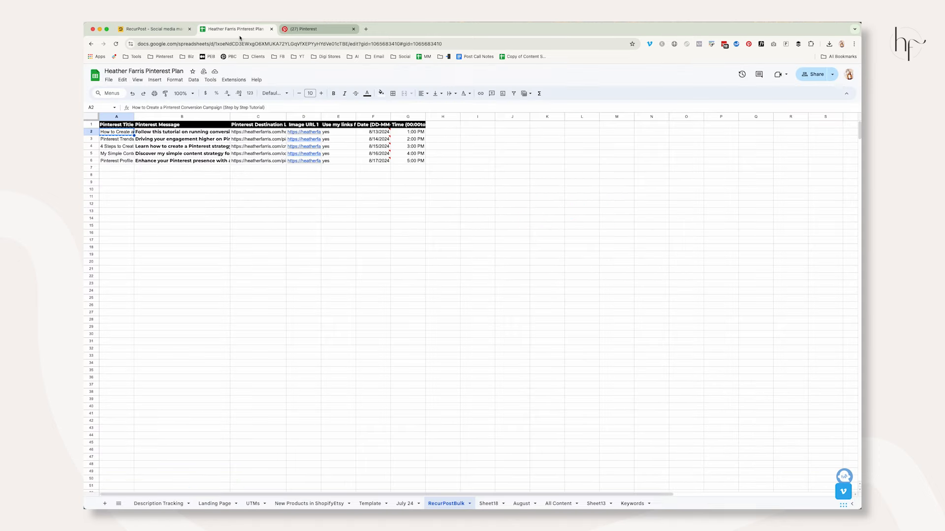
pyautogui.click(152, 29)
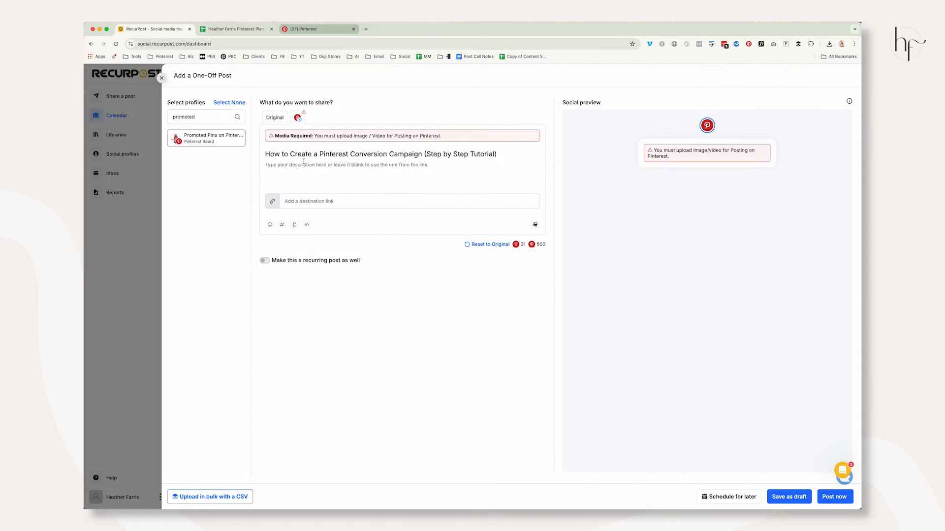
# - Fill in the Pinterest description and destination link with the conversion campaign message and URL from the spreadsheet's first post row
pyautogui.hotkey('ctrl', 'v')
pyautogui.click(231, 29)
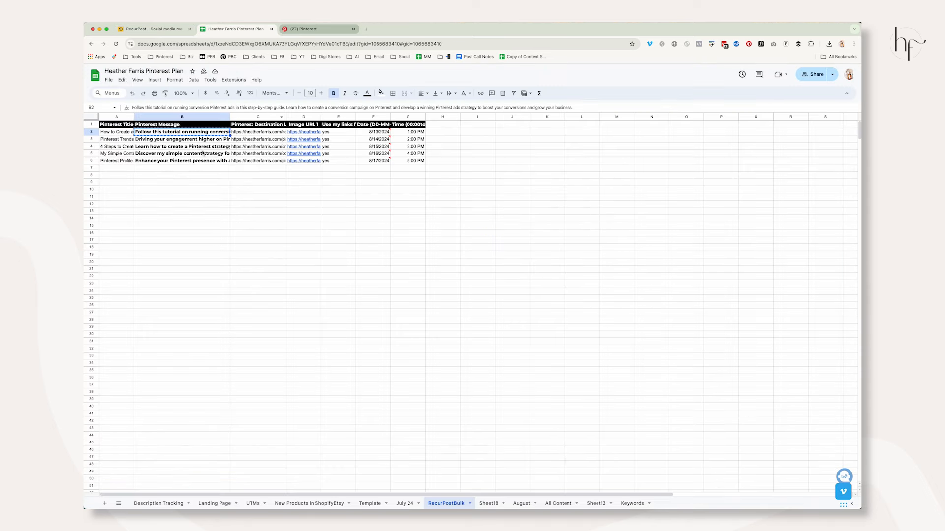
pyautogui.click(264, 133)
pyautogui.hotkey('ctrl', 'c')
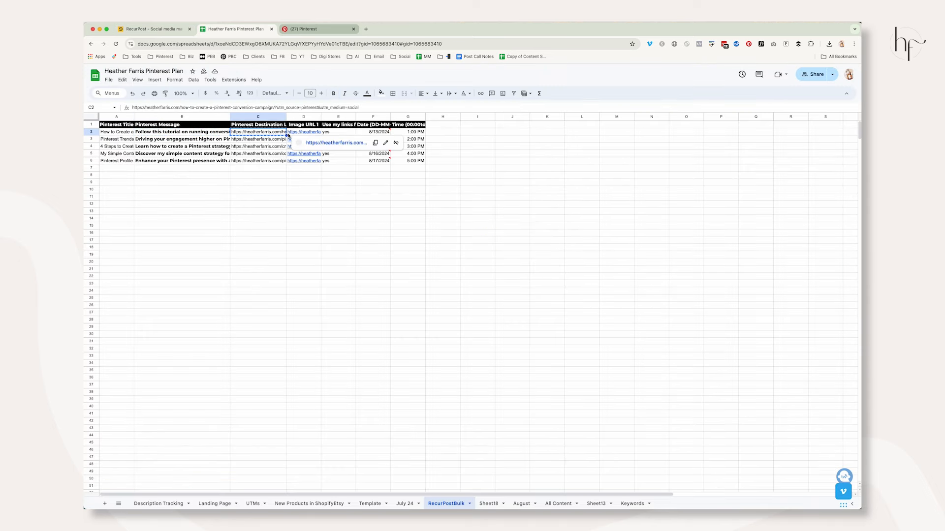
pyautogui.click(173, 32)
pyautogui.press('super+v')
pyautogui.click(376, 274)
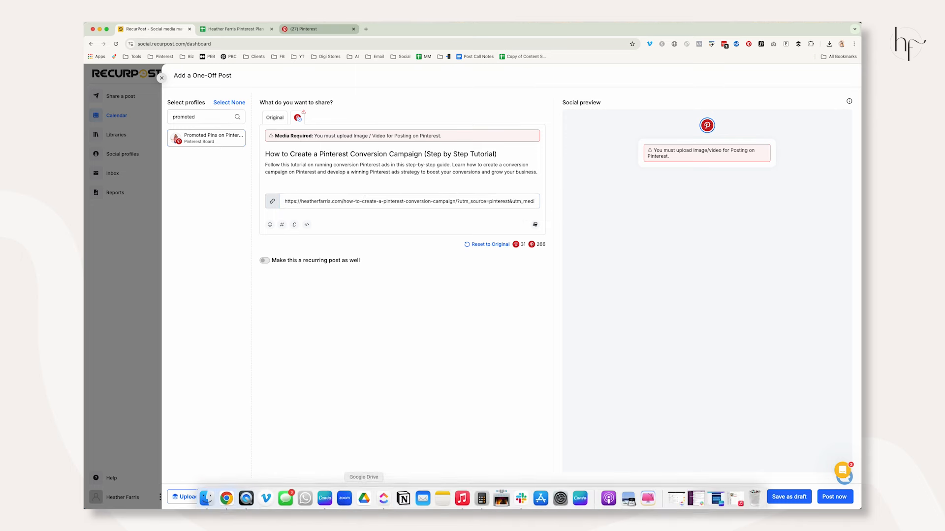
# - Look through the Downloads folder in Finder for the conversion campaign pin image
pyautogui.click(209, 496)
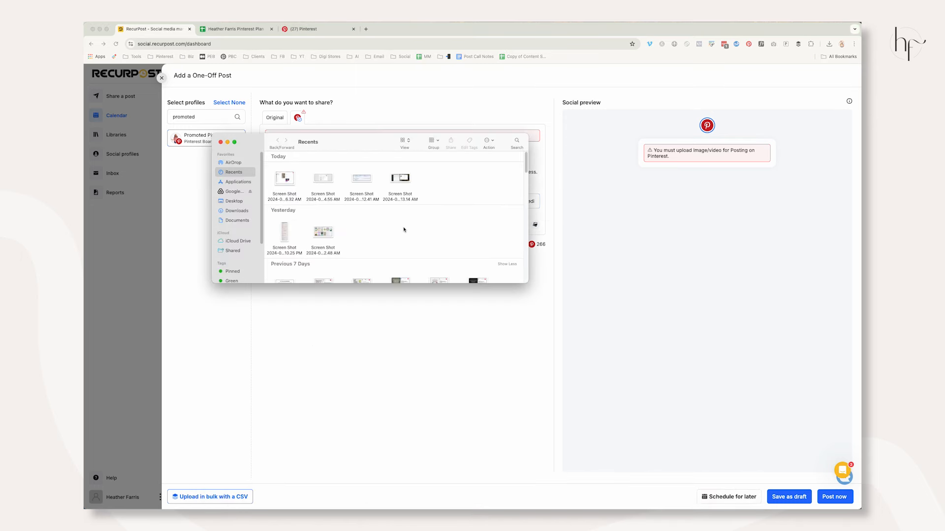
pyautogui.click(236, 211)
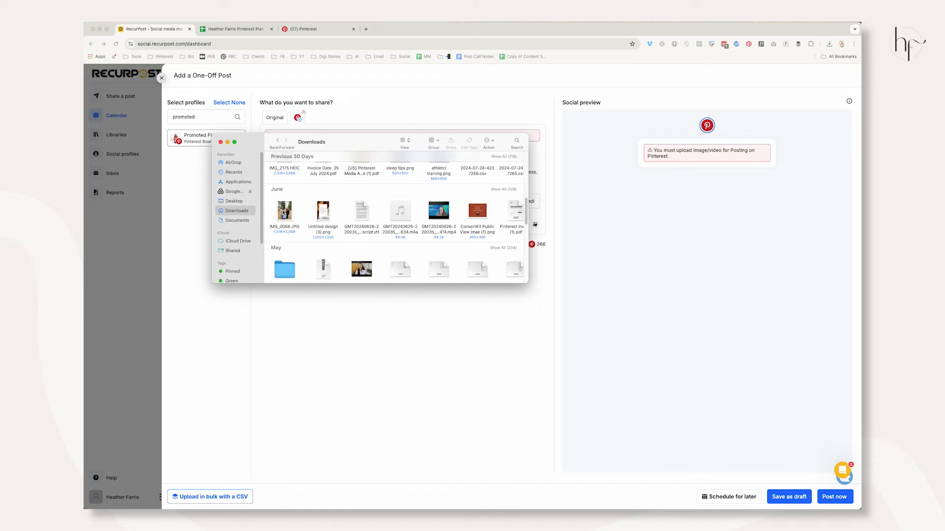
pyautogui.scroll(5, 295, 207)
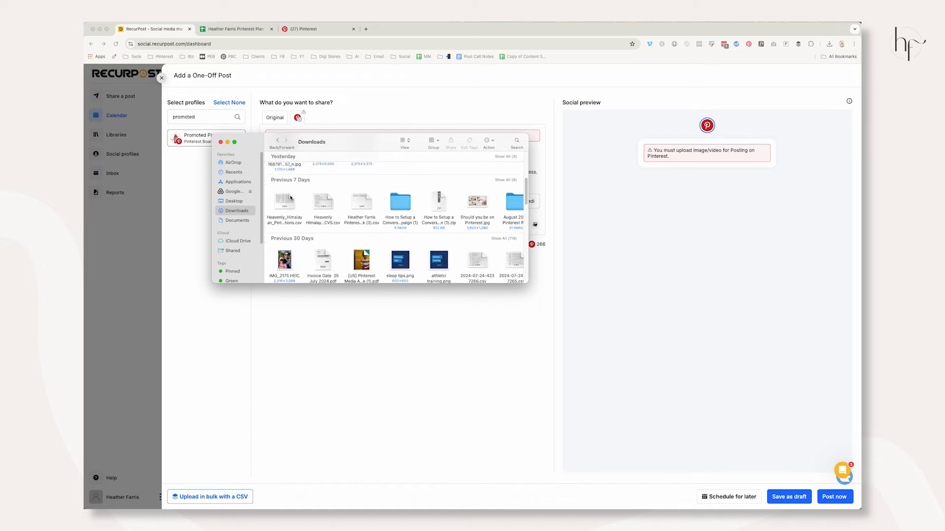
pyautogui.click(227, 142)
# - Switch to Canva and download the "How to Setup a Conversion Campaign" pin design as PNG
pyautogui.hotkey('ctrl', 'Up')
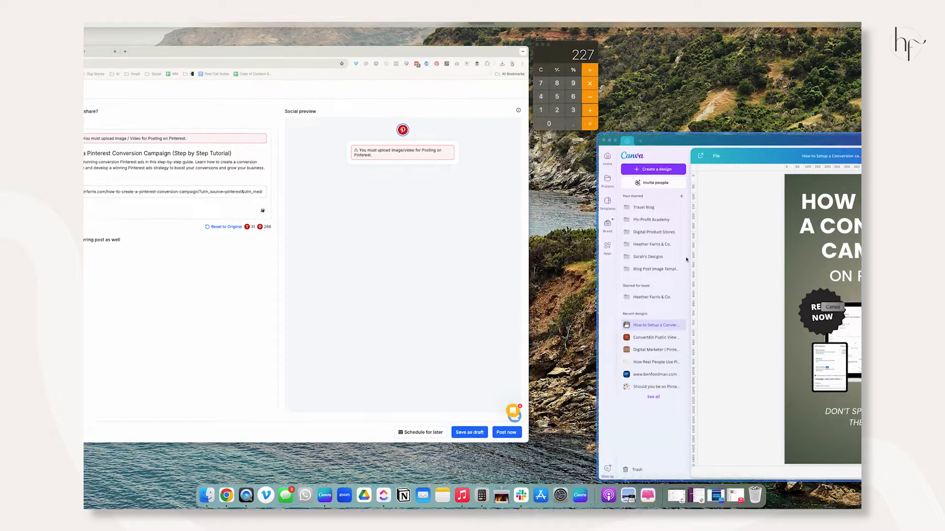
pyautogui.click(675, 253)
pyautogui.click(766, 58)
pyautogui.click(675, 206)
pyautogui.click(767, 225)
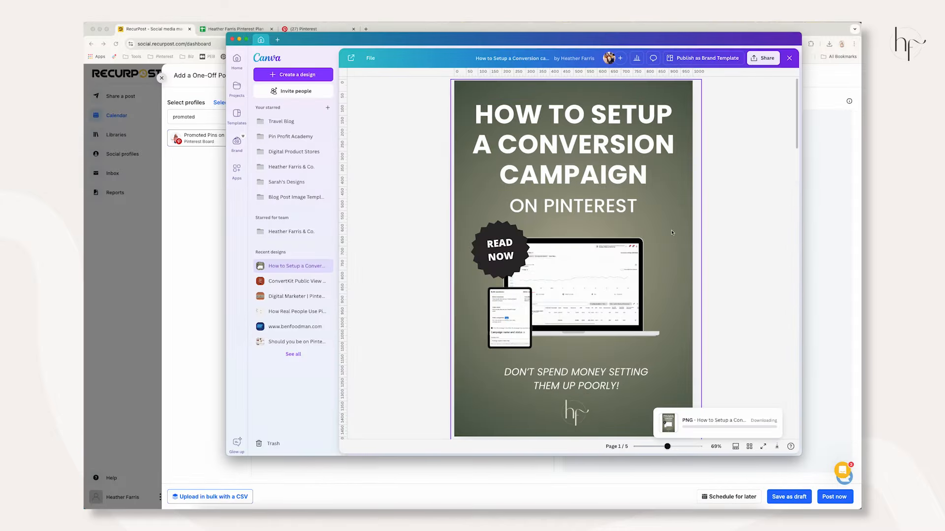
pyautogui.click(239, 39)
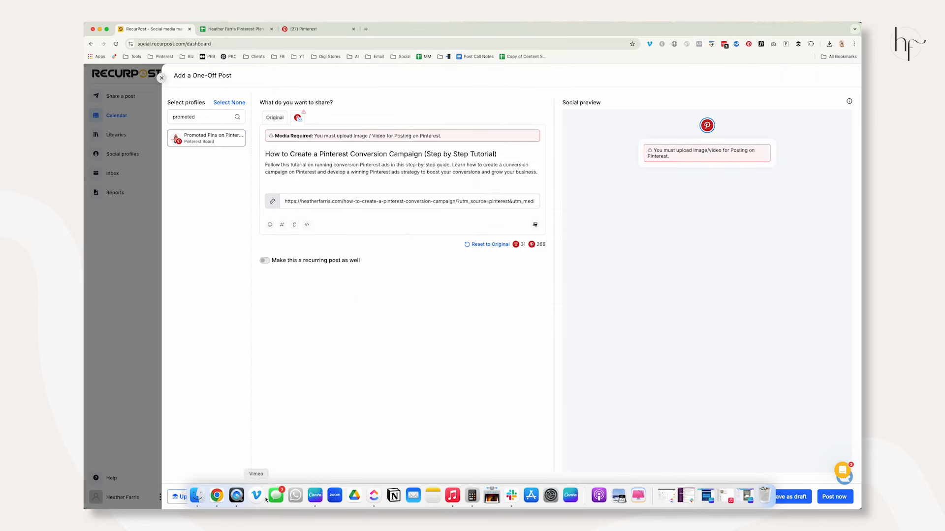
# - Extract the newly downloaded "How to Setup a Conversion campaign" zip archive in the Downloads folder
pyautogui.click(198, 494)
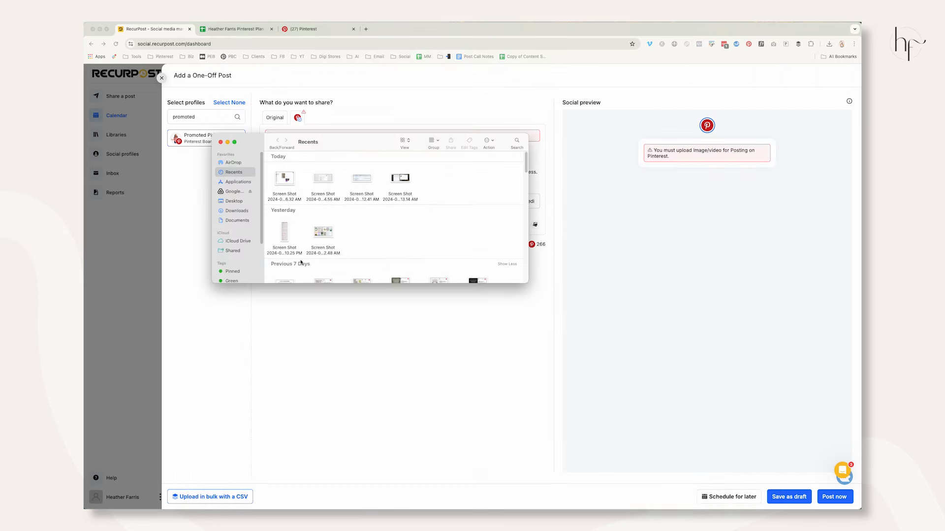
pyautogui.click(237, 211)
pyautogui.doubleClick(284, 178)
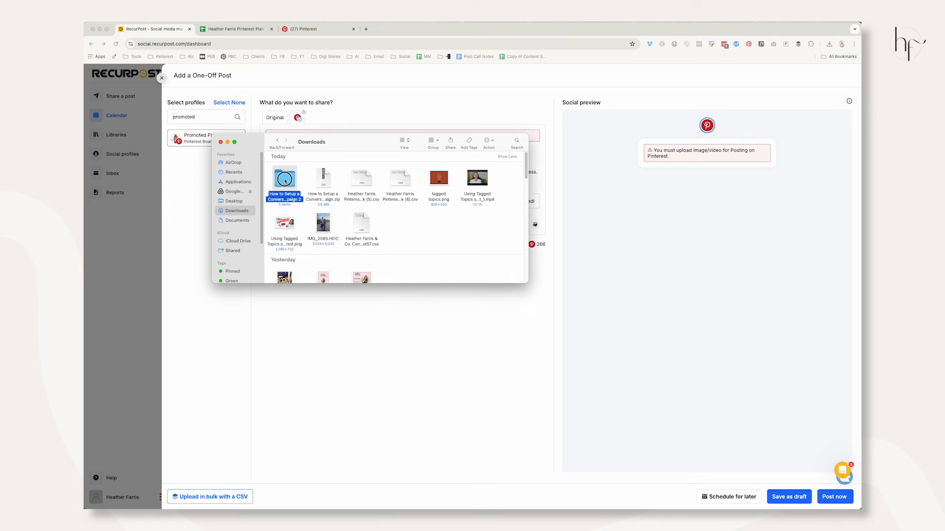
# - Try to drop "How to Setup a Conversion campaign on Pinterest.png" from the extracted folder straight into the post
pyautogui.doubleClick(284, 178)
pyautogui.moveTo(367, 169); pyautogui.dragTo(516, 301)
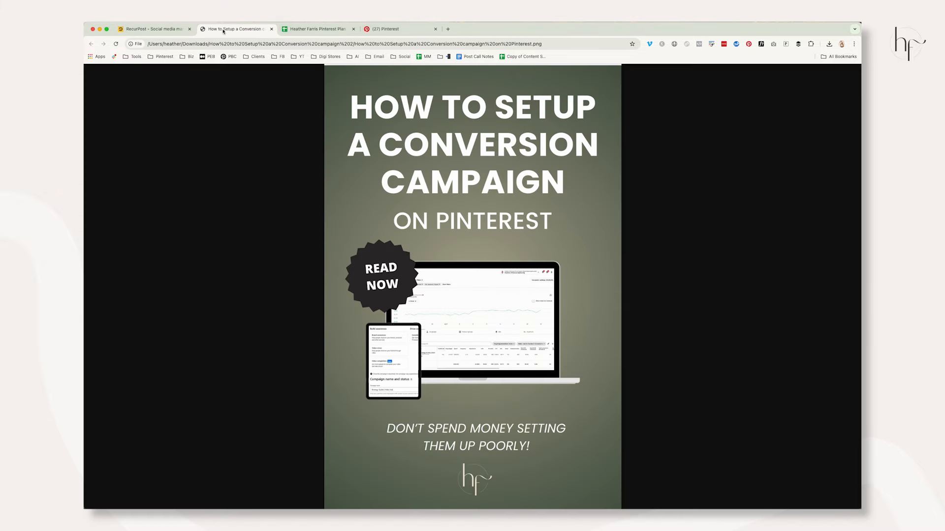
pyautogui.click(271, 29)
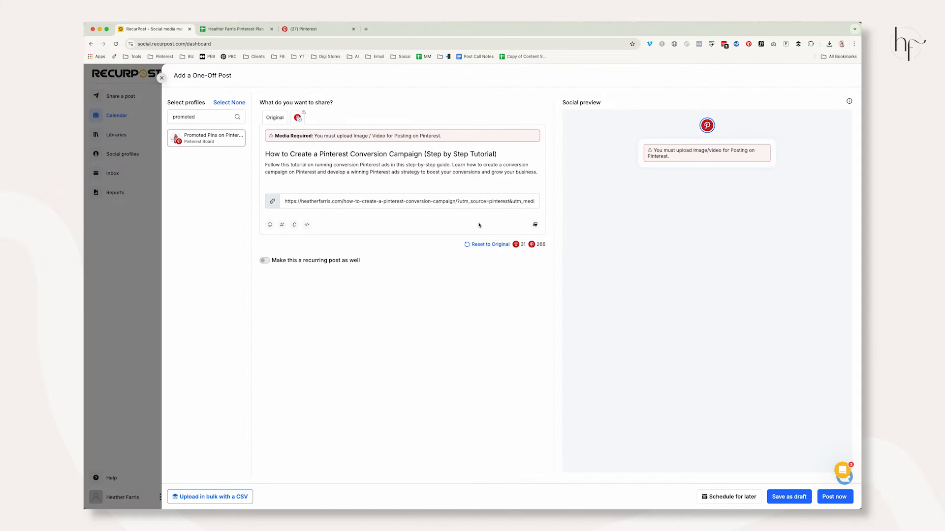
# - Upload "How to Setup a Conversion campaign on Pinterest.png" from the extracted Downloads folder as the post's media and review the pin preview
pyautogui.click(535, 225)
pyautogui.click(503, 242)
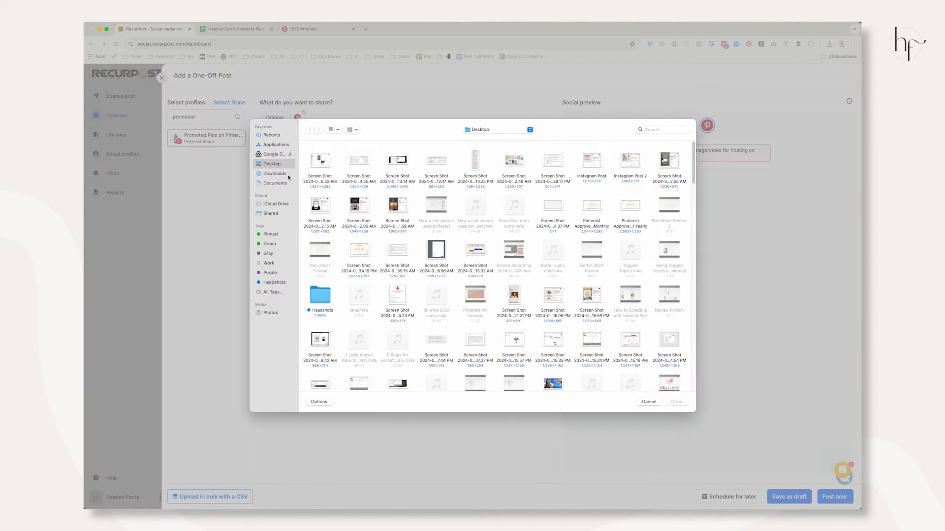
pyautogui.click(283, 174)
pyautogui.doubleClick(320, 162)
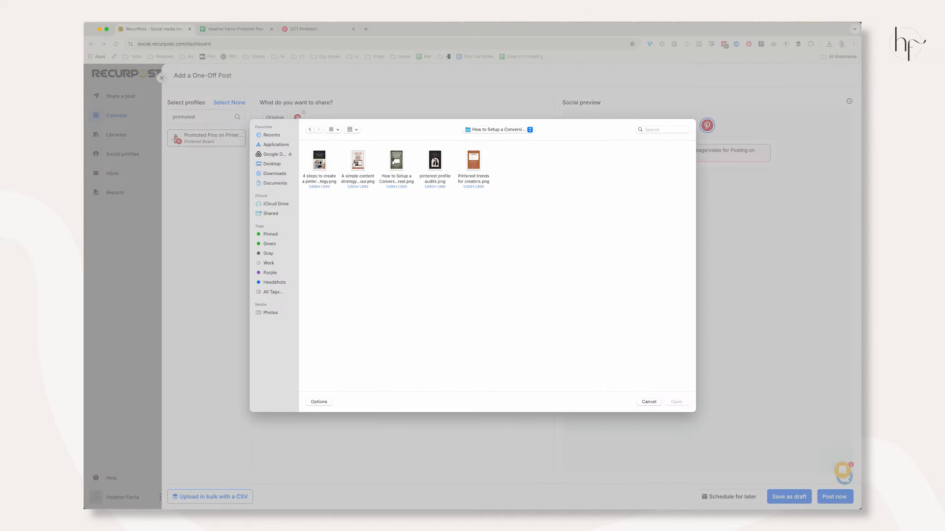
pyautogui.click(320, 163)
pyautogui.click(396, 162)
pyautogui.click(675, 402)
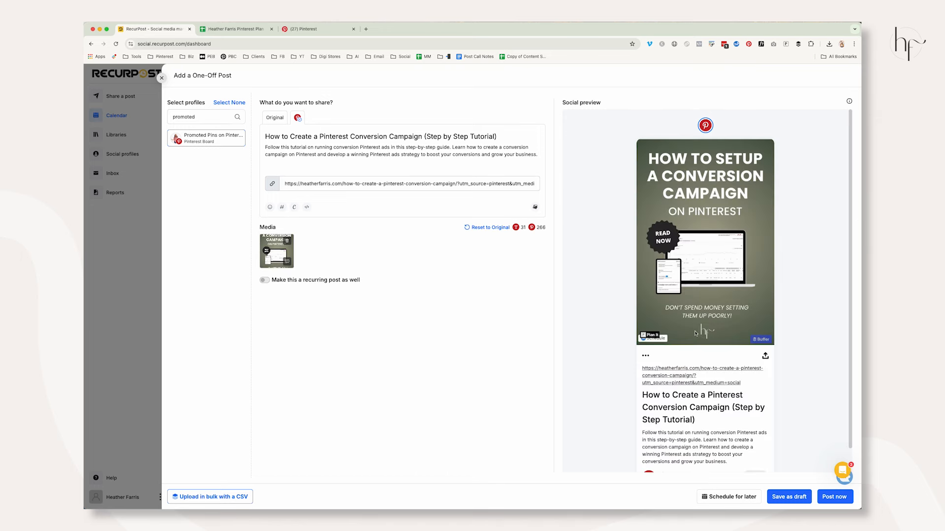
pyautogui.scroll(-2, 691, 376)
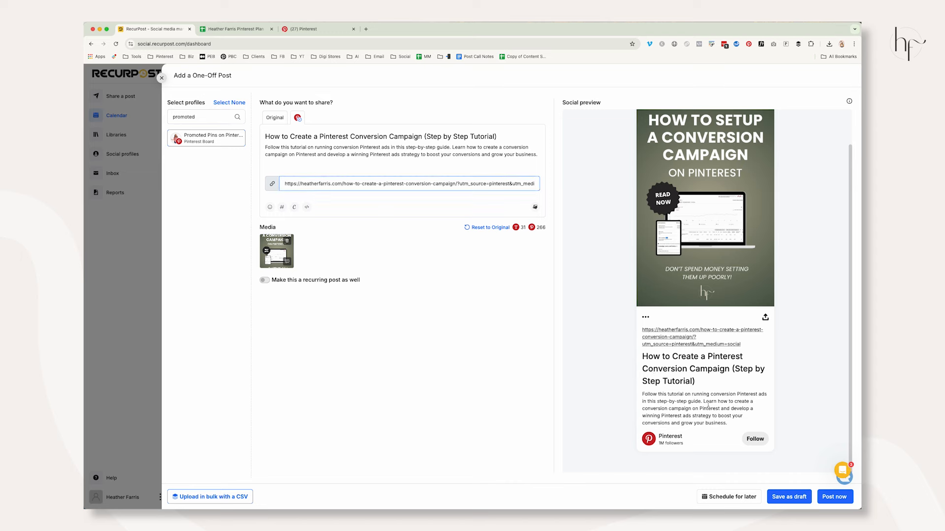
pyautogui.scroll(1, 695, 385)
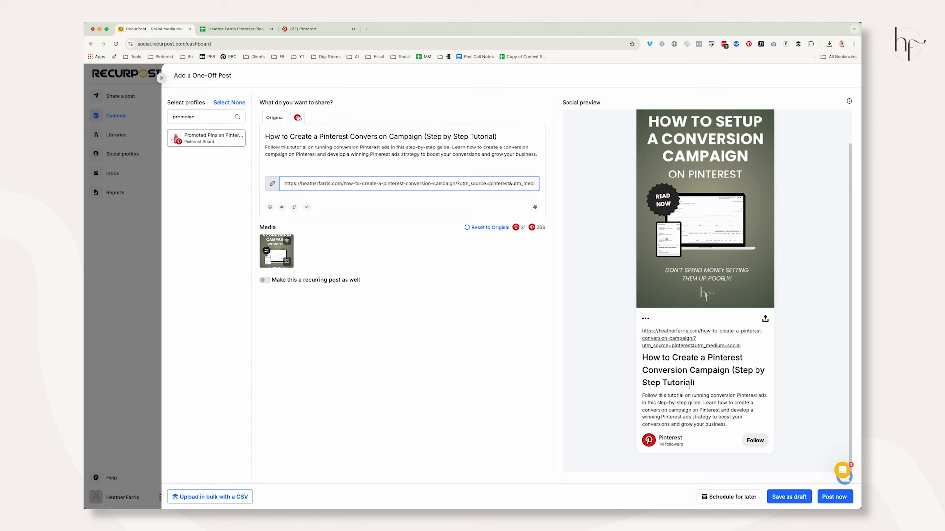
pyautogui.scroll(2, 689, 386)
pyautogui.click(461, 322)
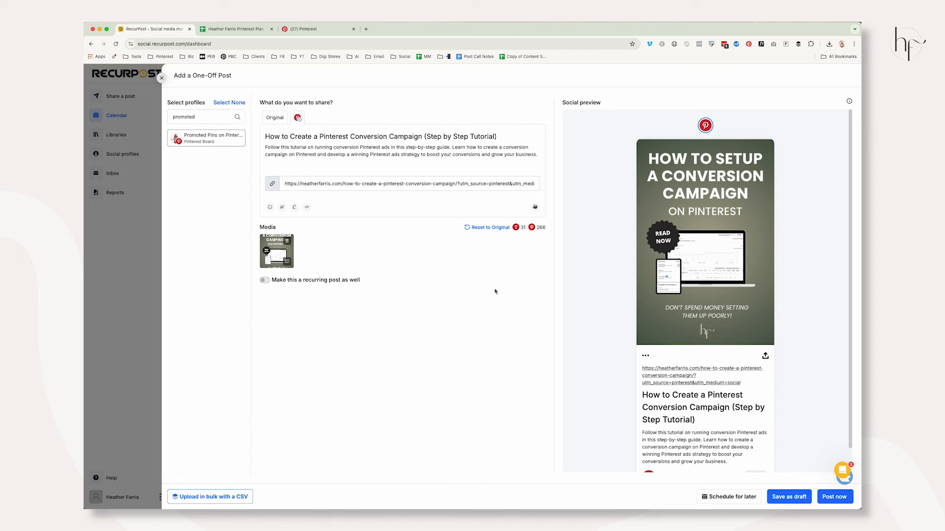
# - Schedule the post for August 13, 2024 with auto scheduling for the best time
pyautogui.click(787, 498)
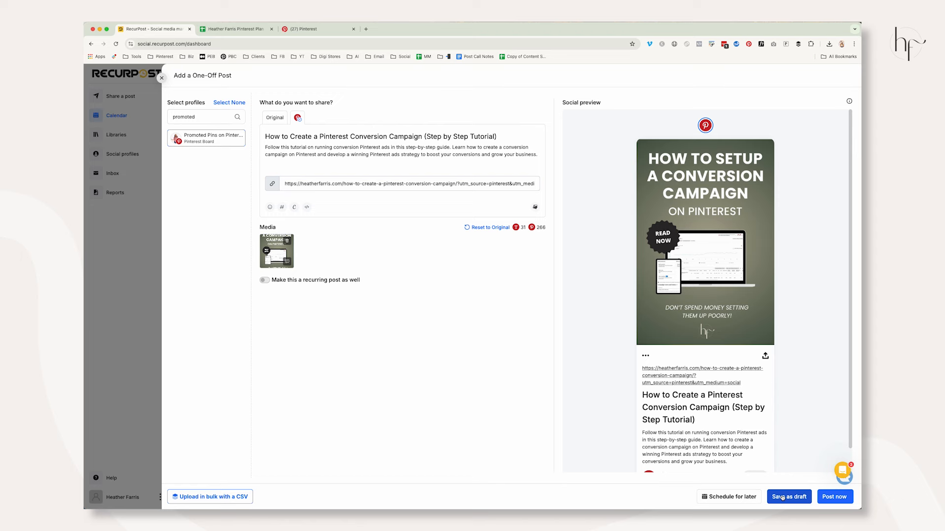
pyautogui.click(739, 498)
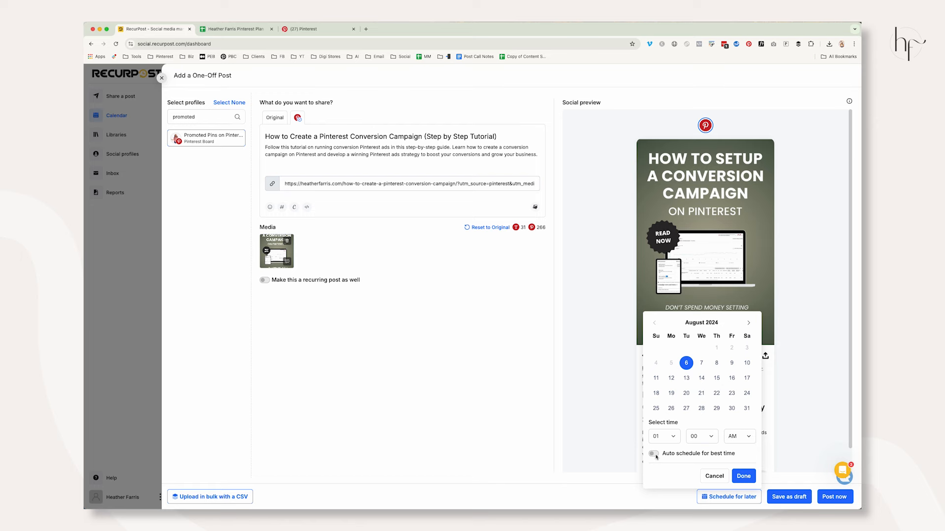
pyautogui.click(686, 378)
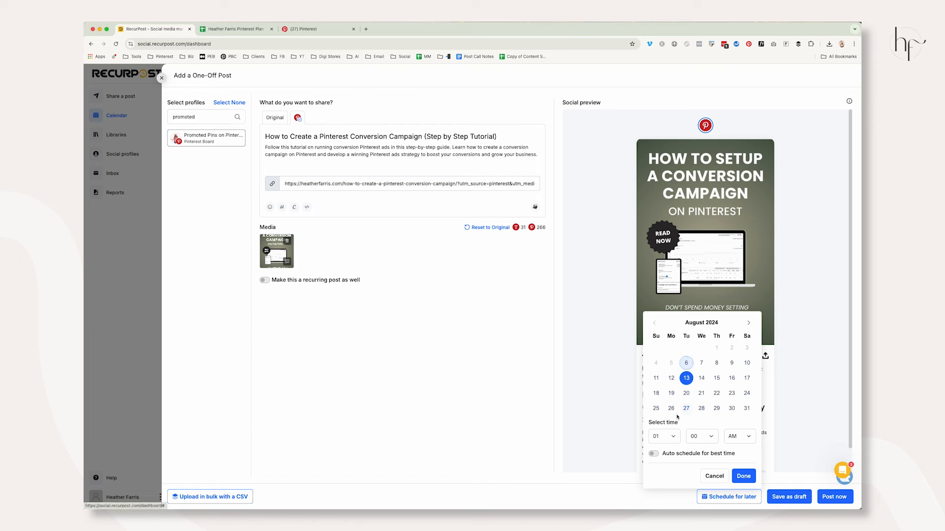
pyautogui.click(653, 453)
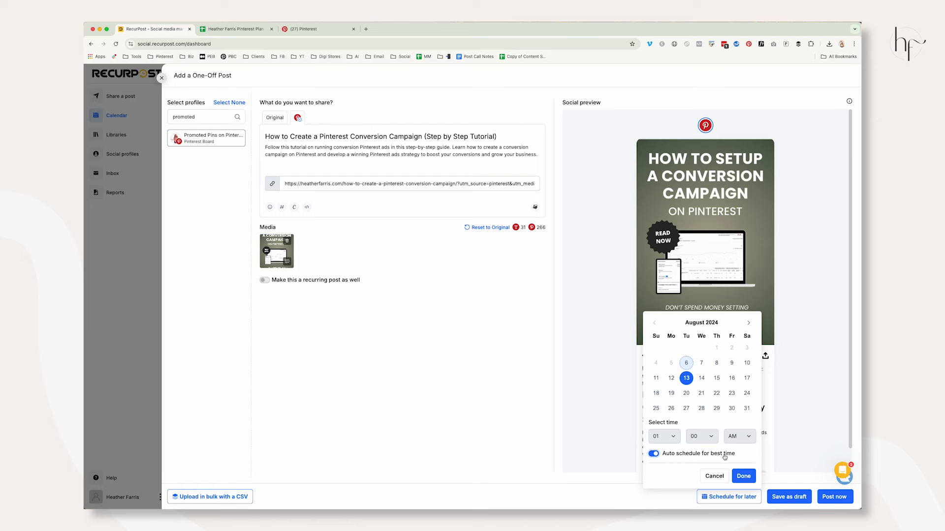
pyautogui.click(743, 475)
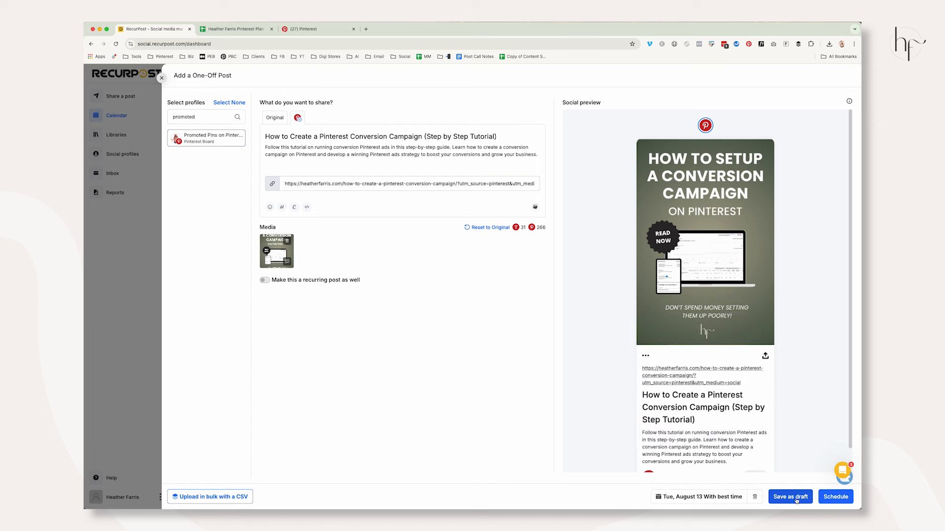
pyautogui.click(831, 497)
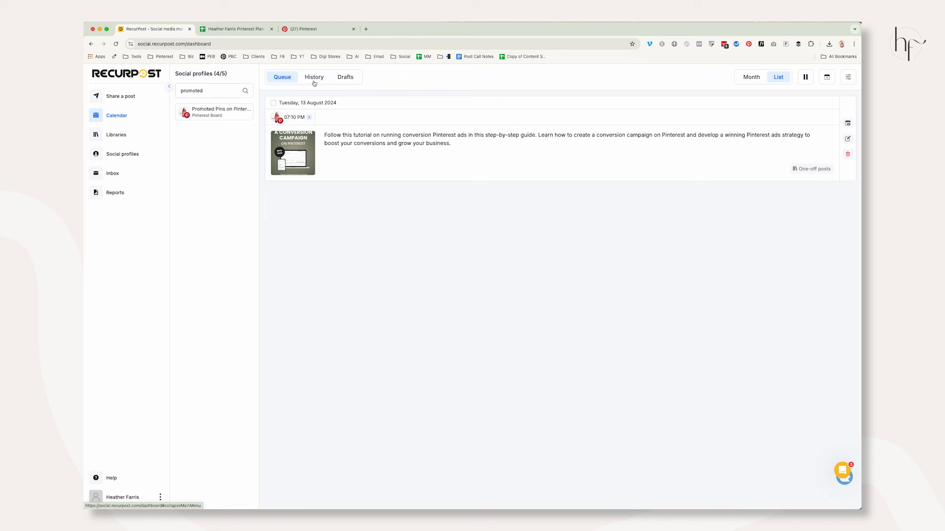
# - Start a new one-off post with per-network customization, then open and close the Canva editor from its original version
pyautogui.click(106, 95)
pyautogui.click(180, 98)
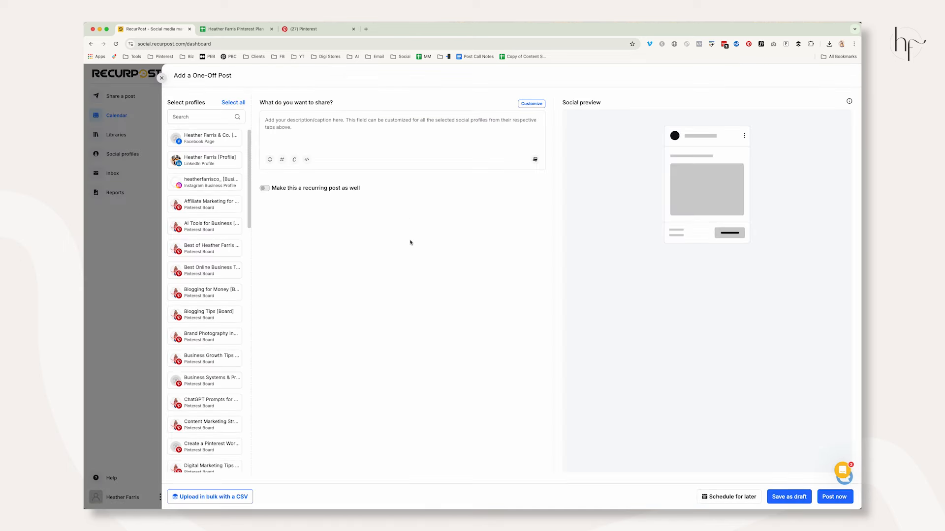
pyautogui.click(350, 120)
pyautogui.click(296, 159)
pyautogui.click(531, 103)
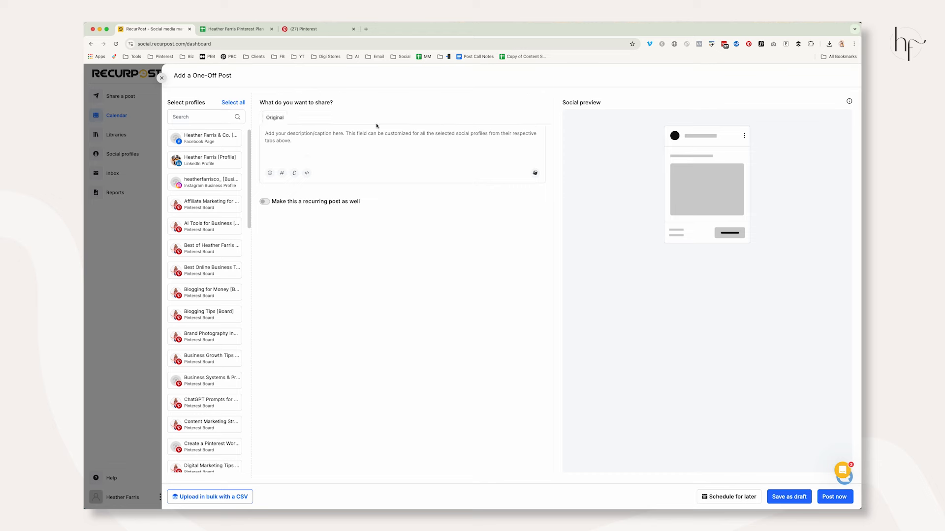
pyautogui.click(294, 172)
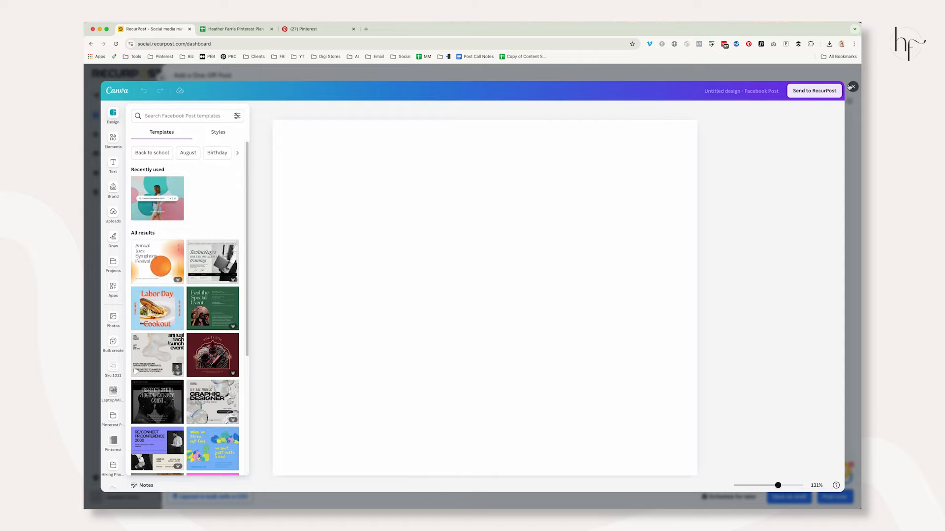
pyautogui.click(853, 87)
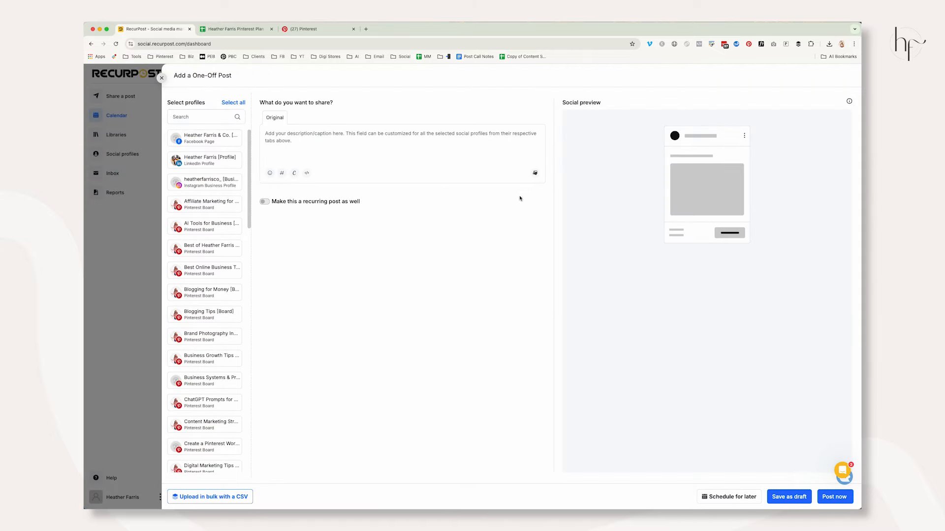
# - Select the Affiliate Marketing Pinterest board and open the Canva editor from the post's Pinterest version
pyautogui.click(209, 204)
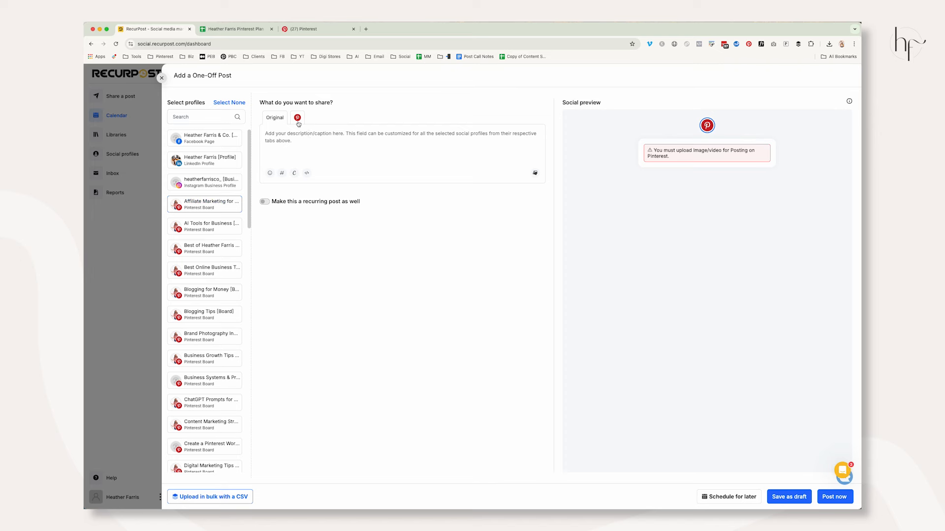
pyautogui.click(298, 119)
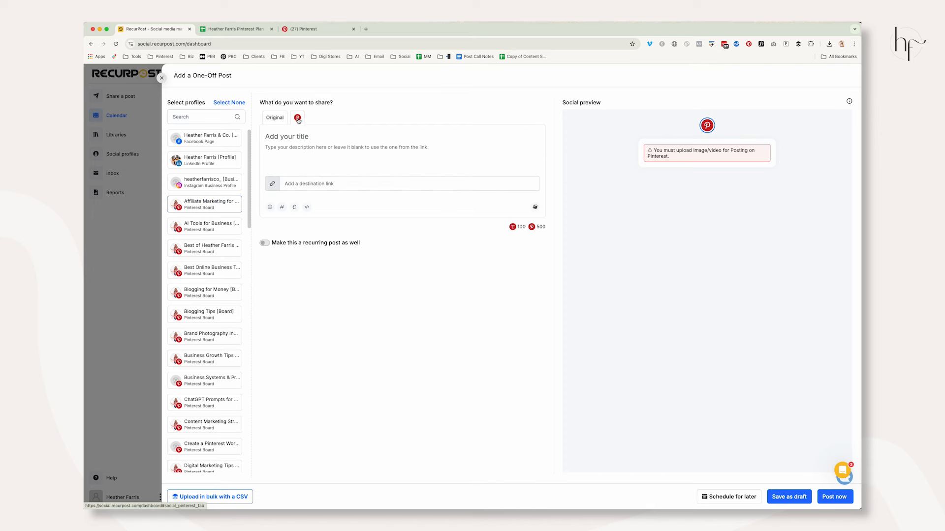
pyautogui.click(295, 208)
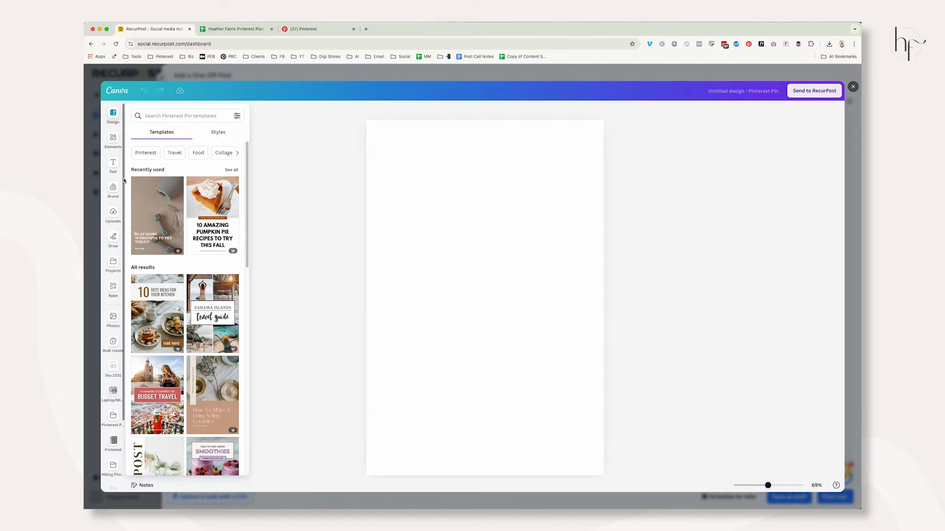
# - Apply the "Pinterest best practices" pin design from the Canva projects to the blank pin and send it to RecurPost
pyautogui.click(112, 262)
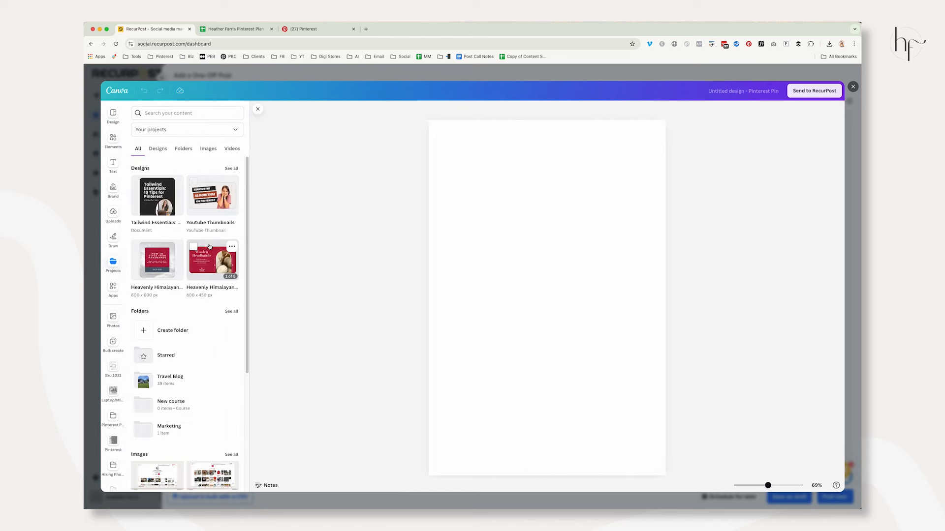
pyautogui.click(231, 167)
pyautogui.scroll(-3, 214, 225)
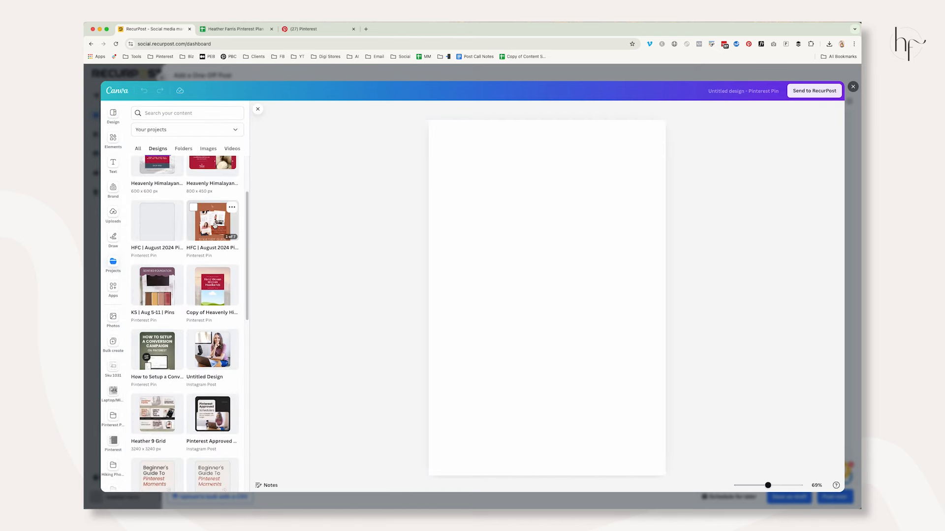
pyautogui.scroll(-10, 215, 225)
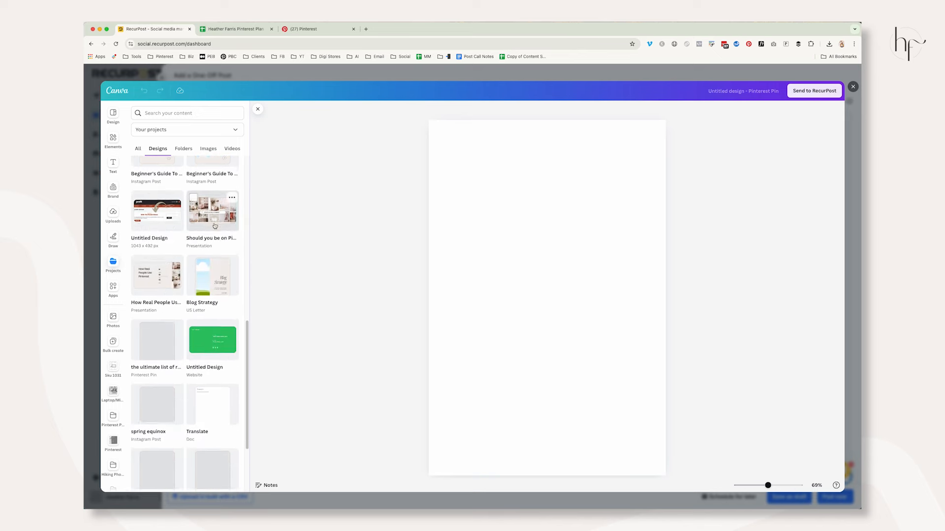
pyautogui.scroll(-1, 214, 227)
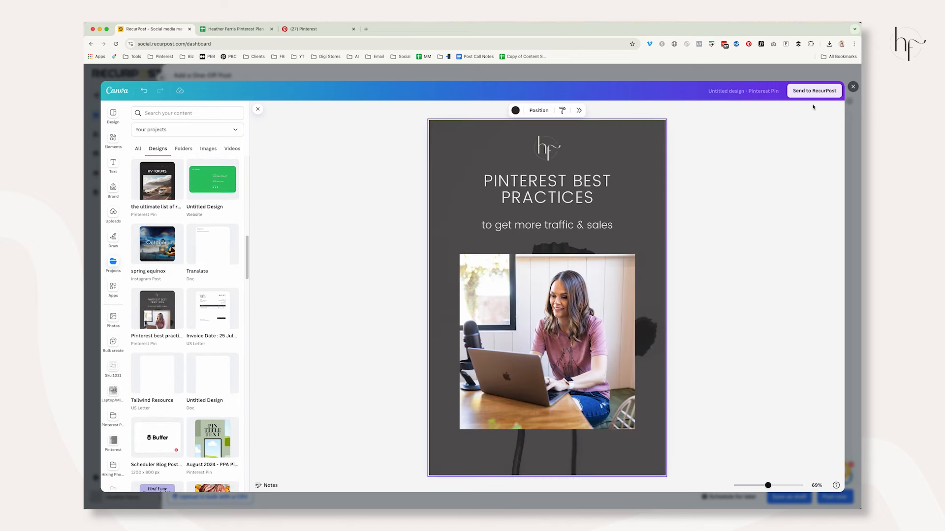
pyautogui.click(814, 91)
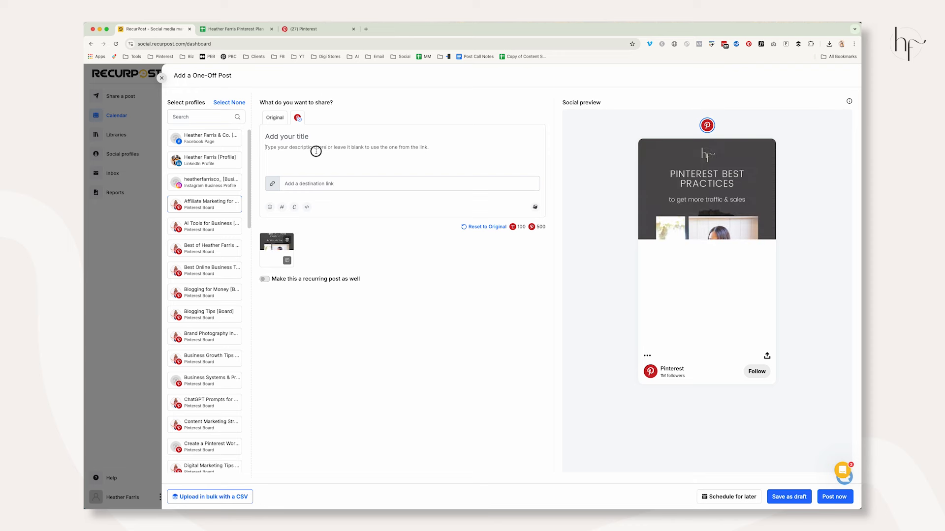
# - Try scheduling the pin for August 14, 2024 with auto scheduling for the best time, and close the post without confirming
pyautogui.click(325, 183)
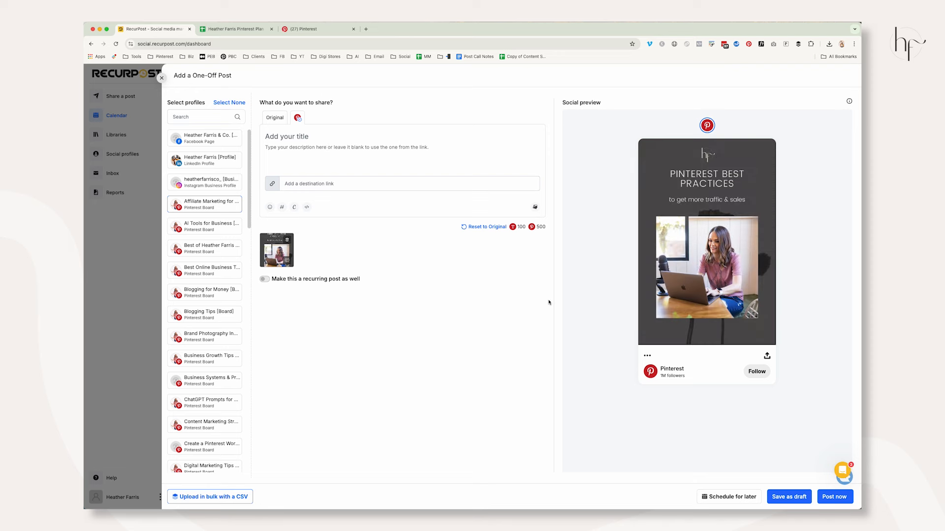
pyautogui.click(750, 500)
pyautogui.click(701, 378)
pyautogui.click(710, 455)
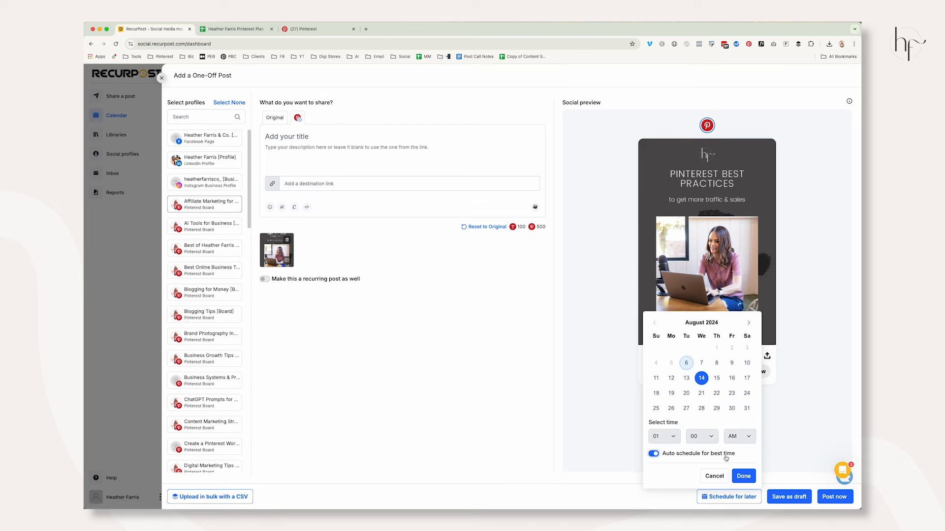
pyautogui.click(162, 79)
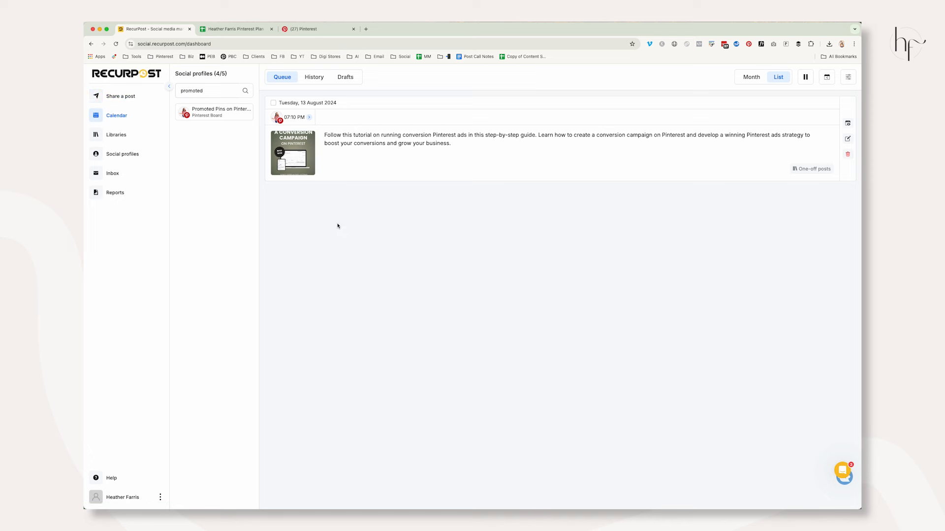
# - Open the library creation page, start a new one-off post with all profiles selected, and open its bulk CSV upload page
pyautogui.click(116, 135)
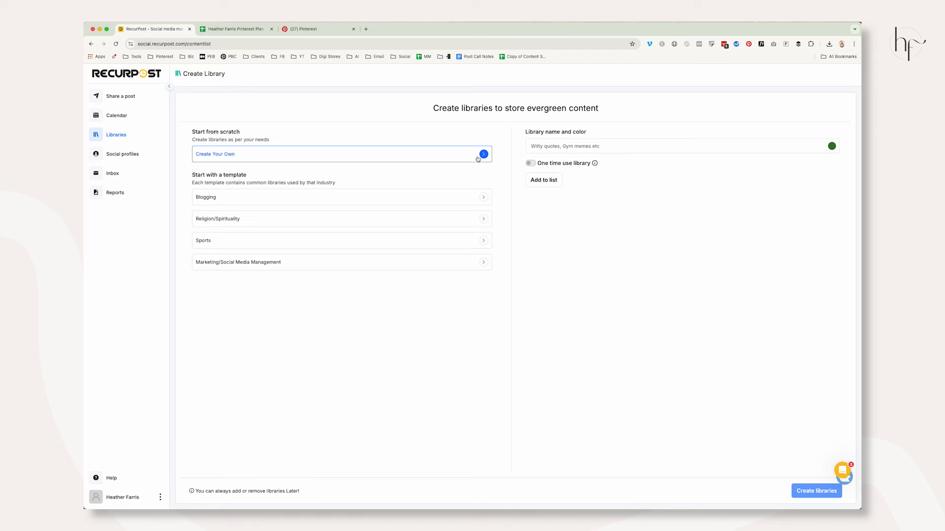
pyautogui.click(129, 99)
pyautogui.click(159, 103)
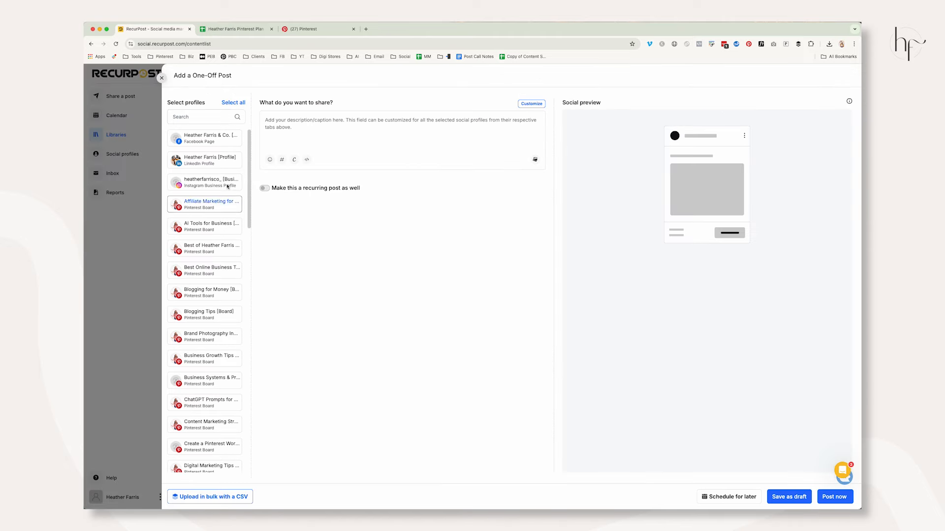
pyautogui.click(211, 253)
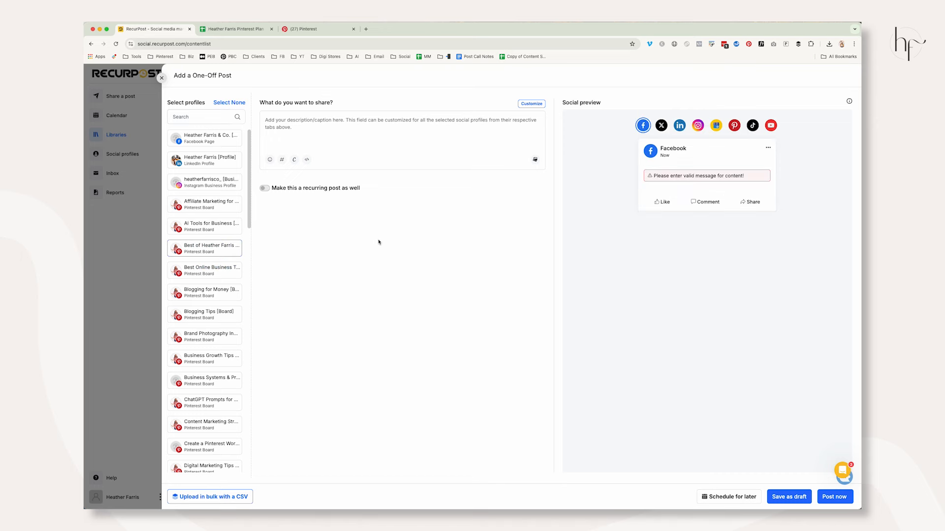
pyautogui.click(211, 497)
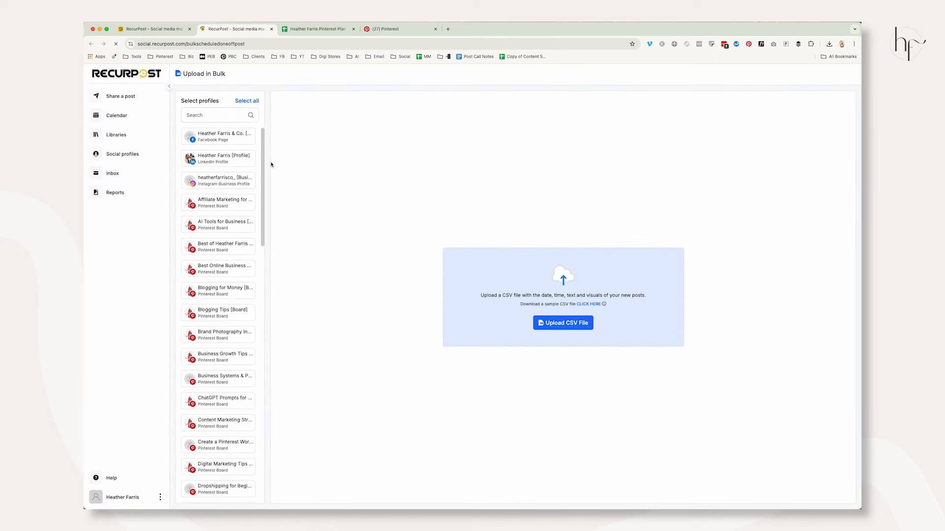
# - Examine the RecurPostBulk sheet's column layout in the Pinterest plan spreadsheet and return to the bulk upload page
pyautogui.click(315, 29)
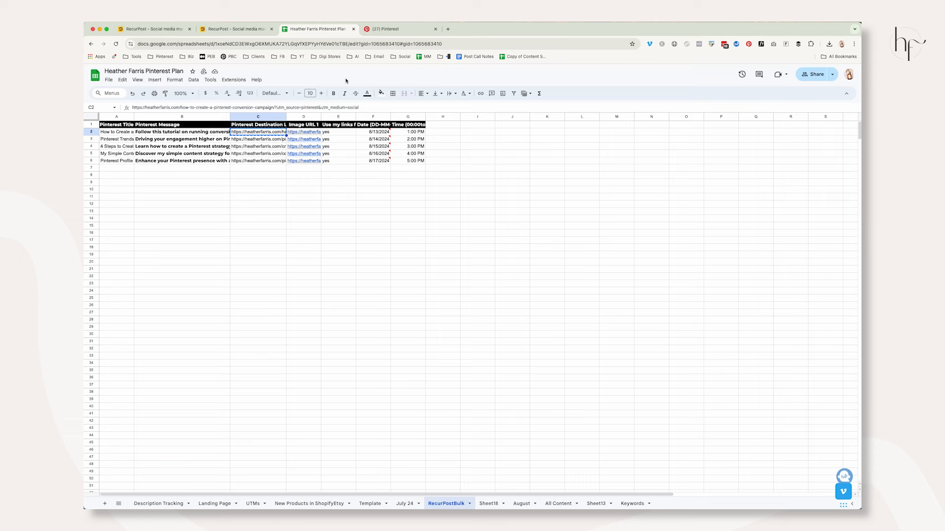
pyautogui.click(230, 236)
pyautogui.click(123, 116)
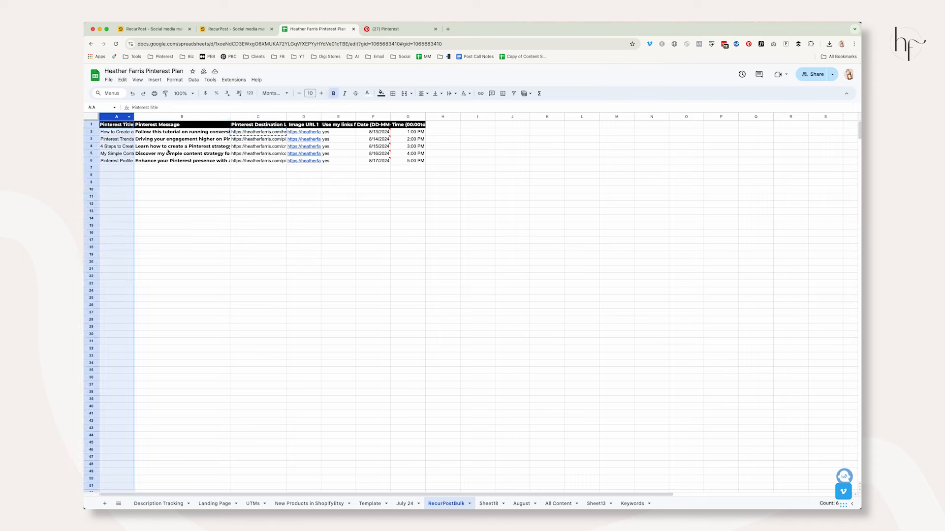
pyautogui.click(253, 168)
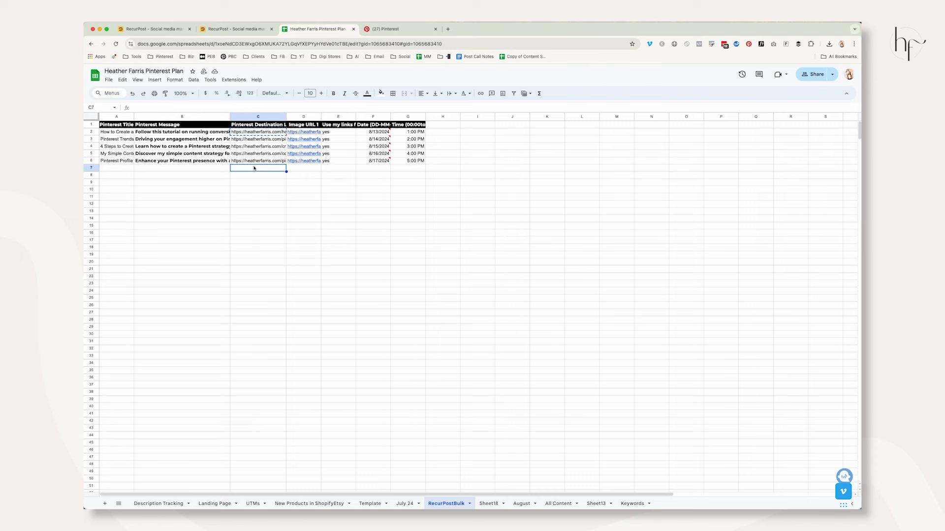
pyautogui.click(229, 30)
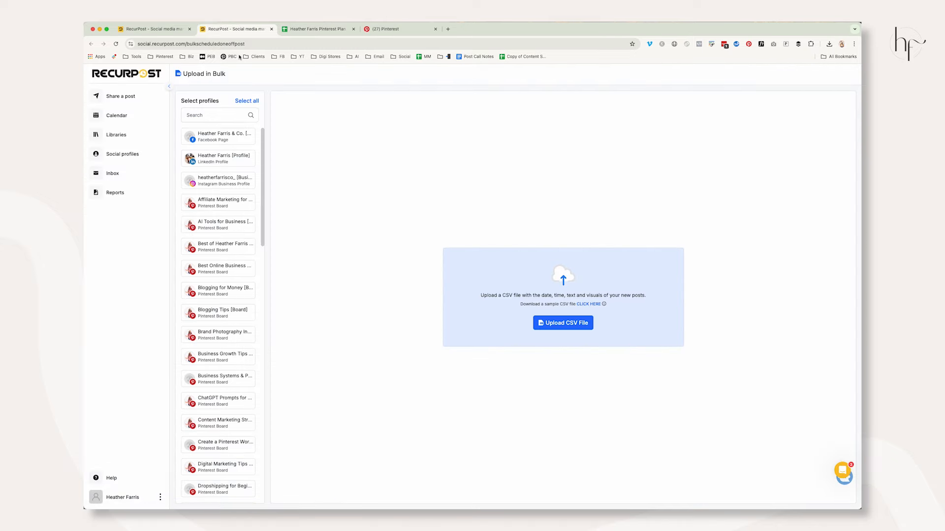
# - Look through the planning spreadsheet's other sheets, including July 24, Sheet18, Keywords and Sheet13, and return to RecurPostBulk
pyautogui.click(325, 29)
pyautogui.click(405, 503)
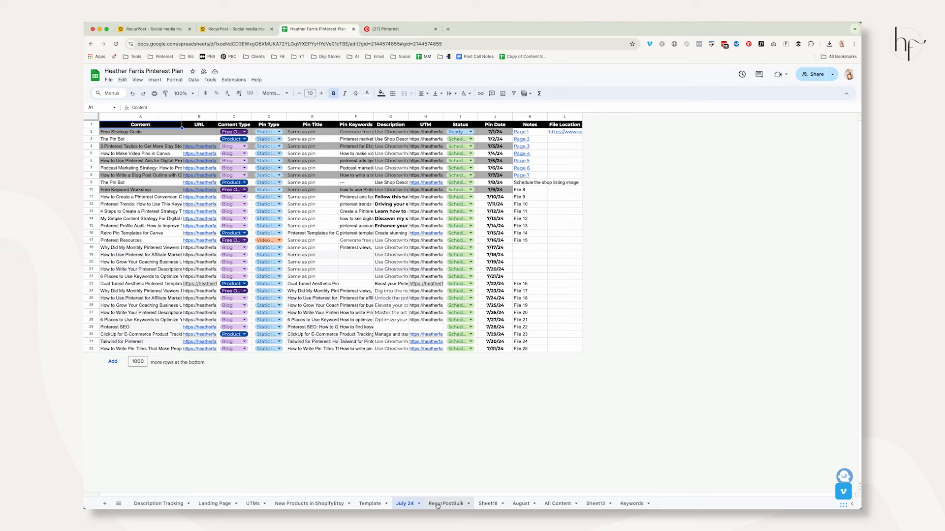
pyautogui.click(487, 503)
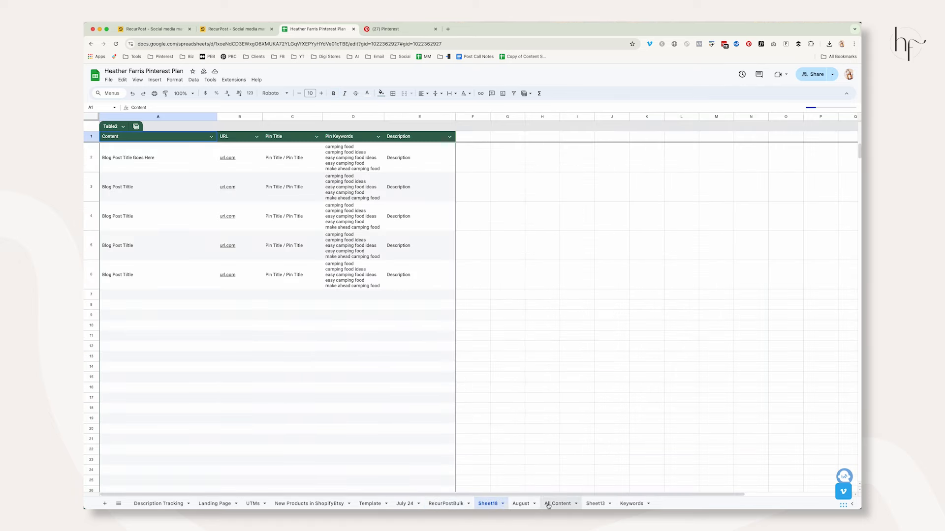
pyautogui.click(548, 504)
pyautogui.click(377, 504)
pyautogui.click(632, 503)
pyautogui.click(595, 504)
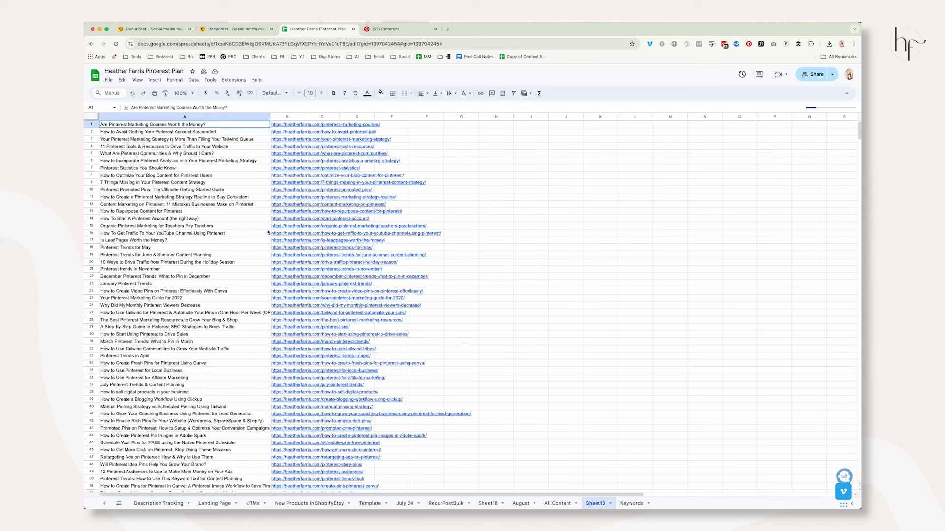
pyautogui.click(446, 503)
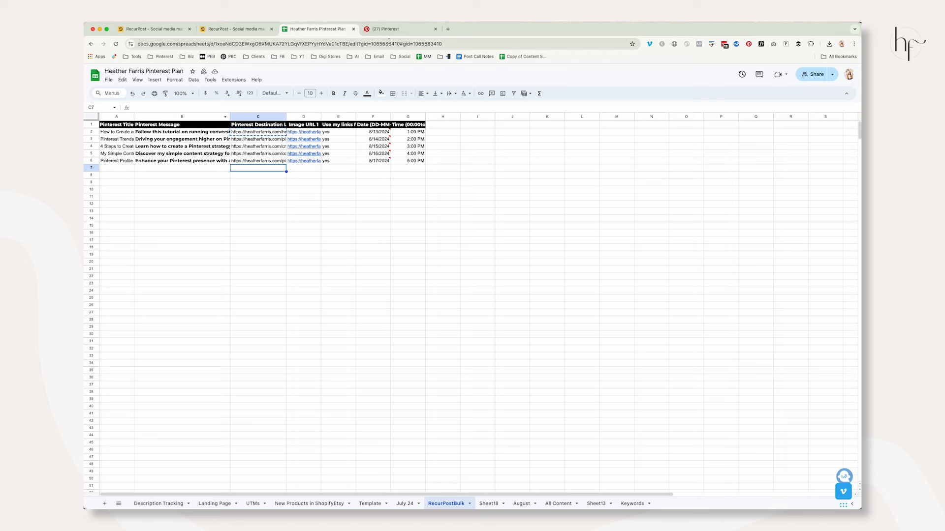
# - Load the website's WordPress admin in a new browser tab and select the image URLs in D2:D6 of the RecurPostBulk sheet
pyautogui.click(448, 30)
pyautogui.write('heath')
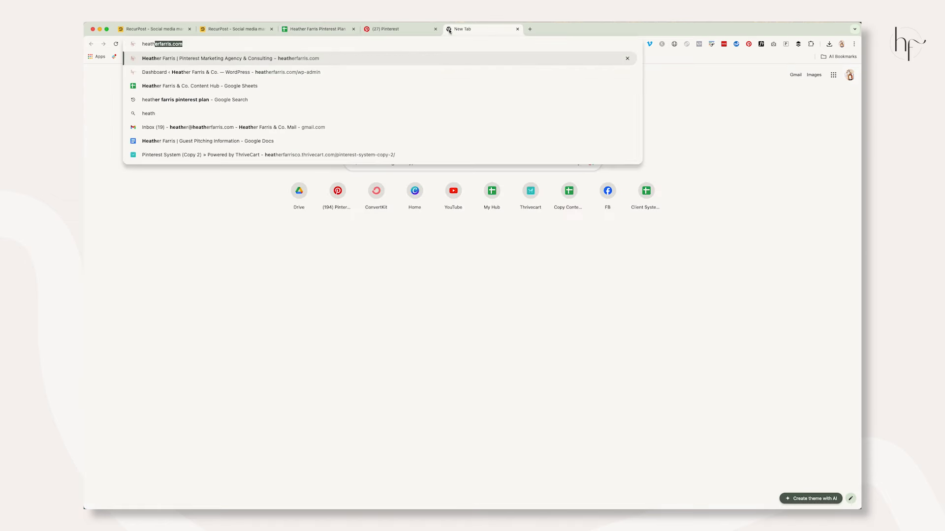
pyautogui.click(379, 73)
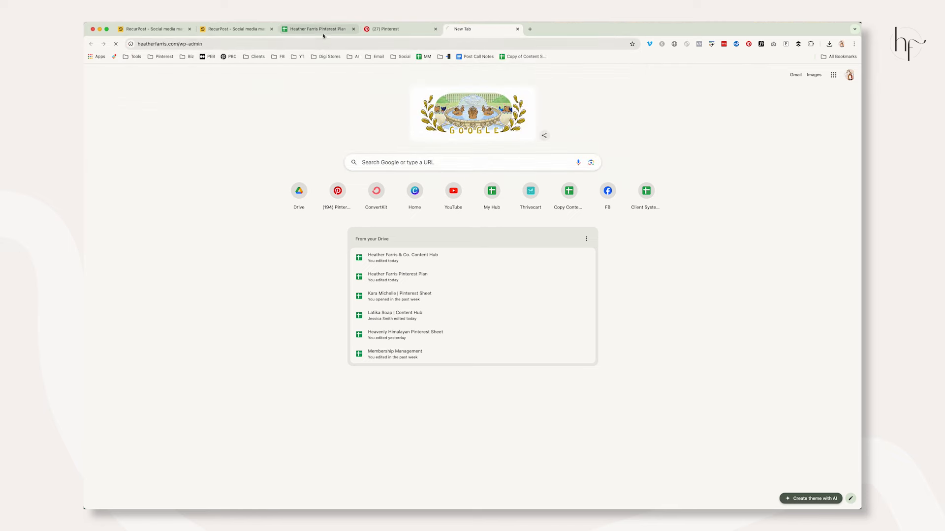
pyautogui.click(322, 31)
pyautogui.moveTo(304, 132); pyautogui.dragTo(305, 162)
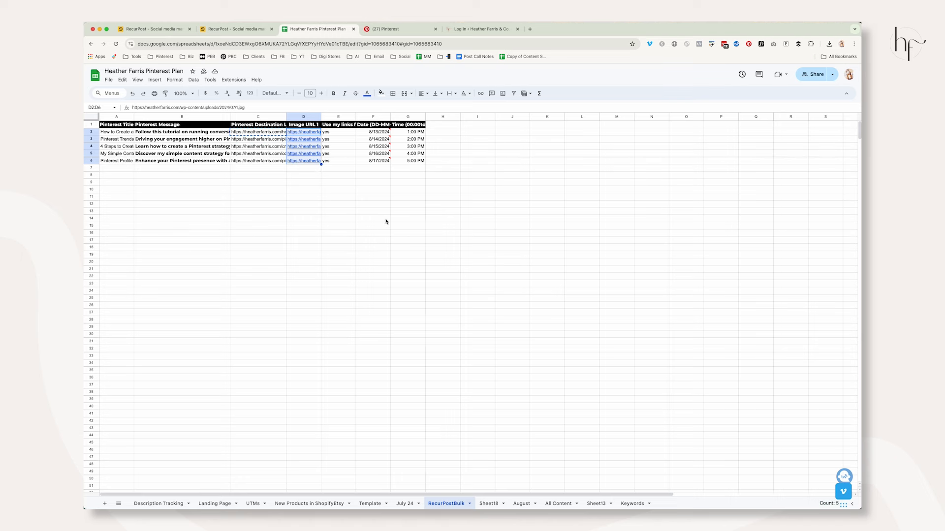
# - Log in to the WordPress admin with the prefilled credentials and open the Media Library
pyautogui.click(476, 28)
pyautogui.click(509, 210)
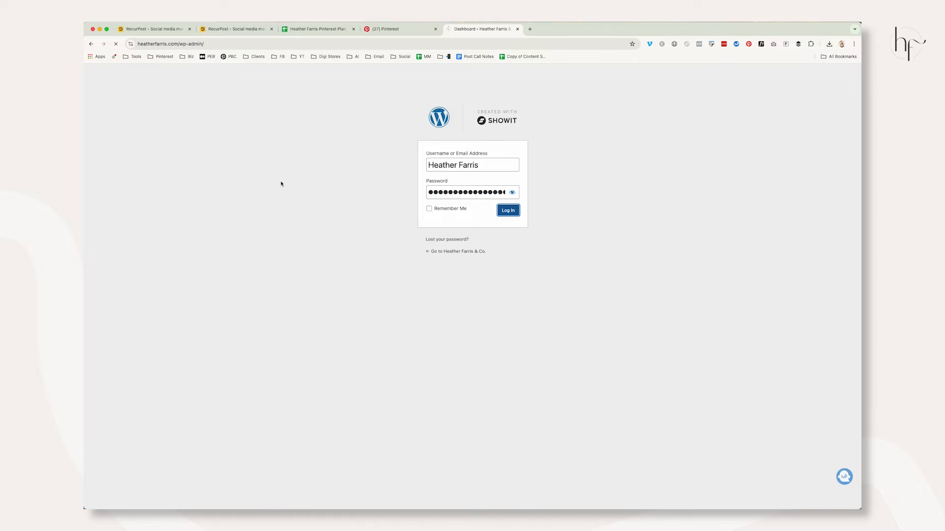
pyautogui.moveTo(102, 148)
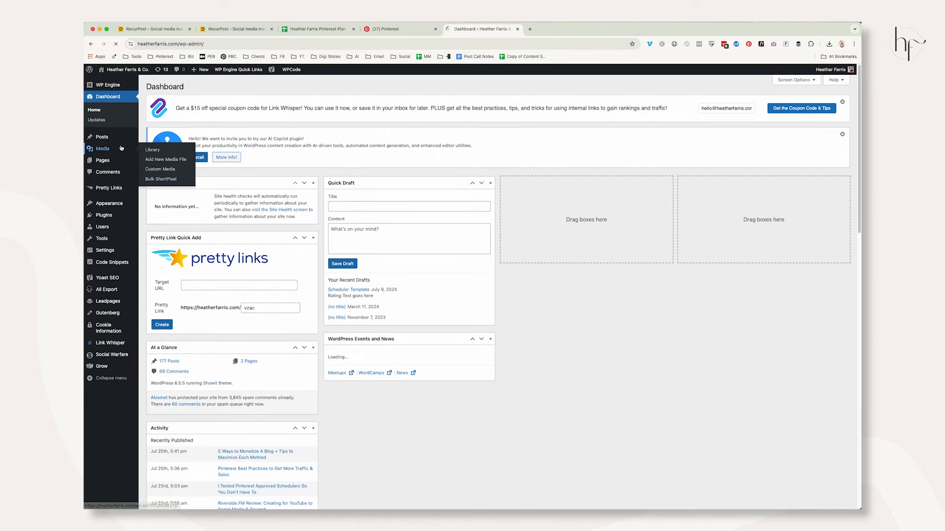
pyautogui.click(152, 150)
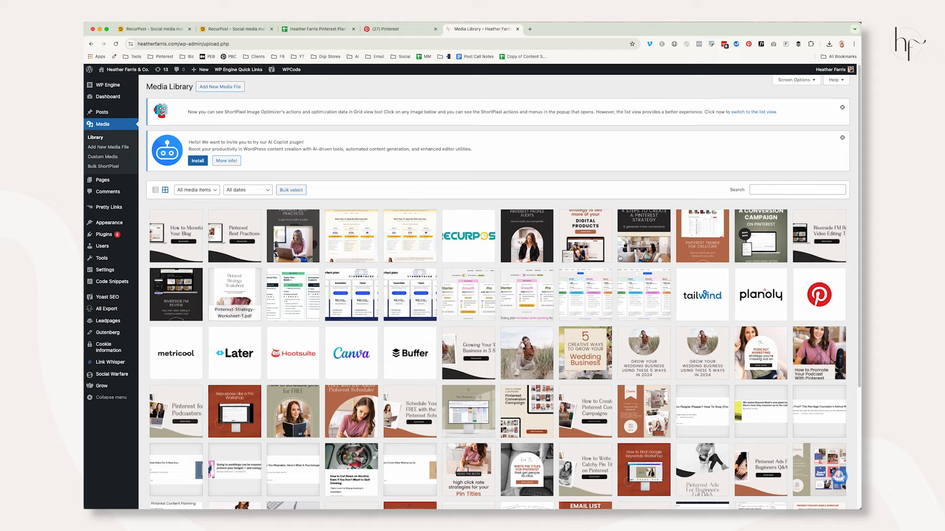
# - Copy the file URL of the "Pinterest Profile Audits" image, check it in a new browser tab, and close the attachment details
pyautogui.click(529, 230)
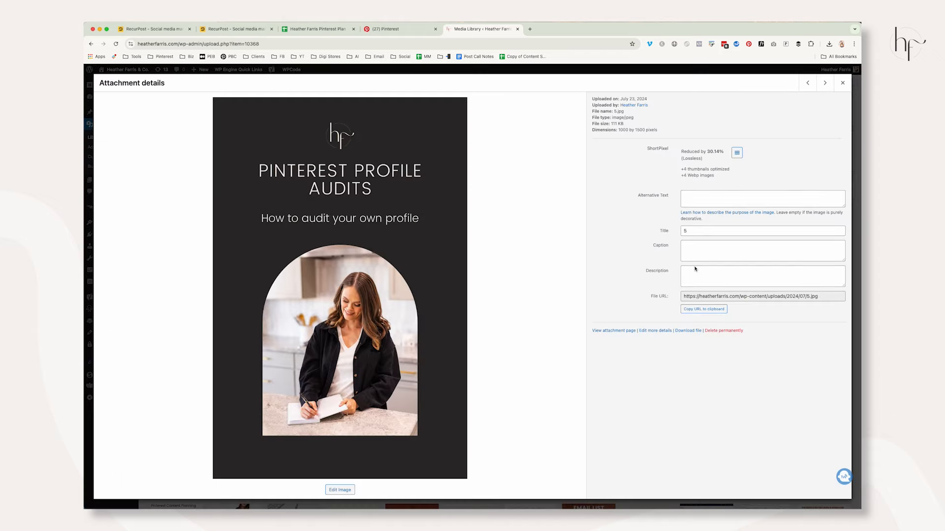
pyautogui.click(704, 309)
pyautogui.click(530, 29)
pyautogui.press('super+v')
pyautogui.press('Return')
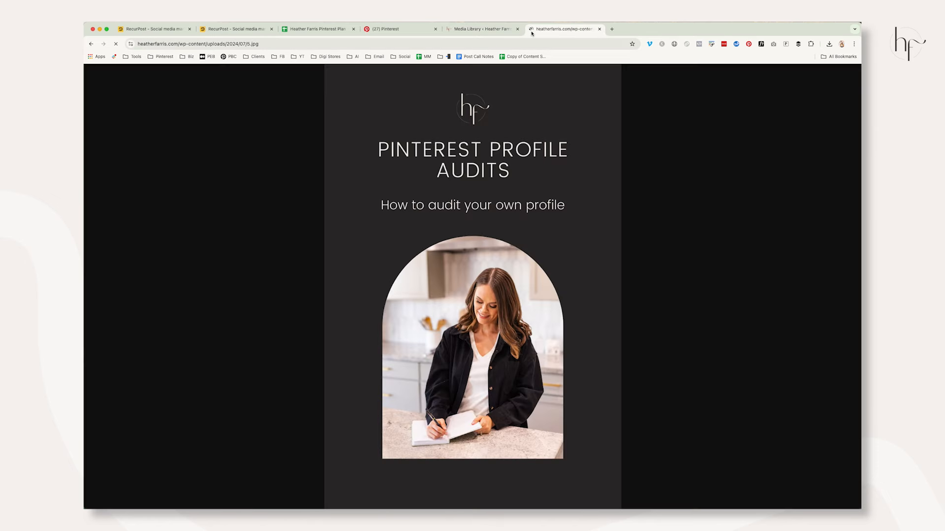
pyautogui.click(600, 29)
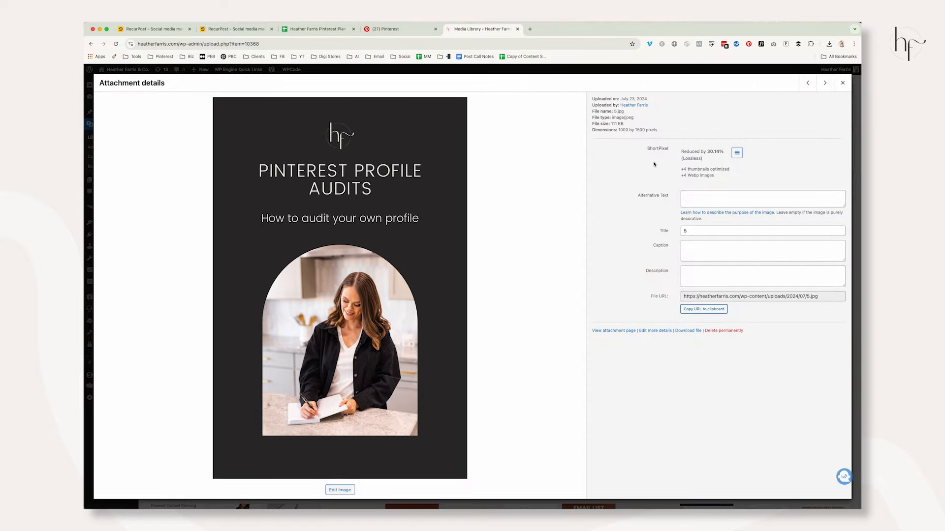
pyautogui.click(842, 83)
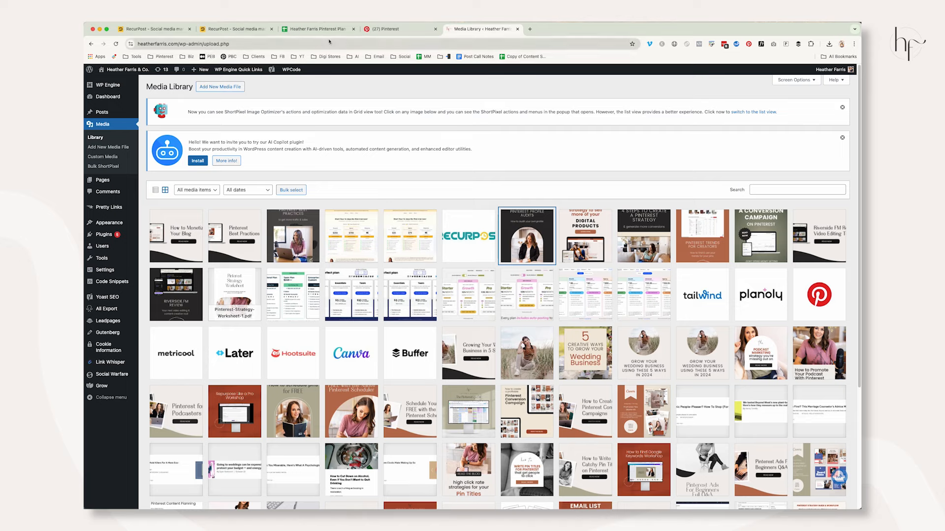
# - Review the title, message, destination link and image URL cells in row 2 of the RecurPostBulk sheet
pyautogui.click(317, 29)
pyautogui.click(303, 132)
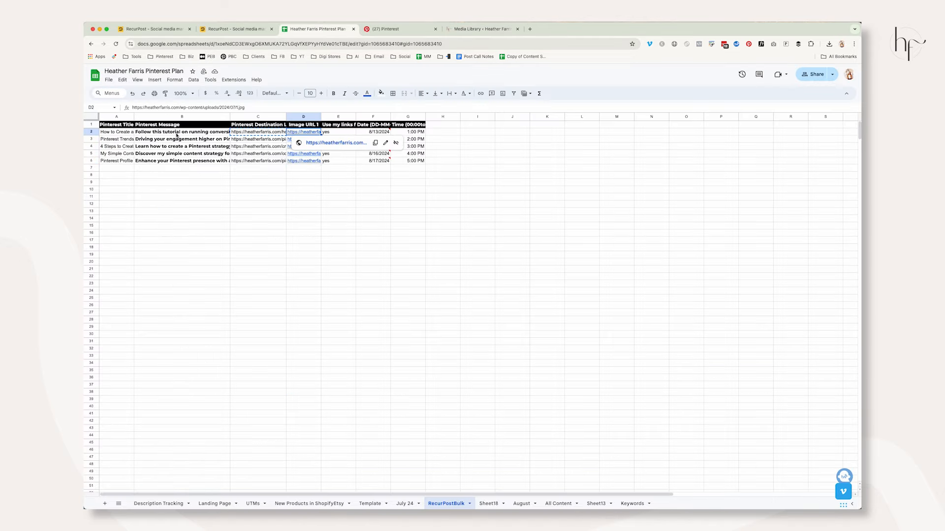
pyautogui.click(139, 132)
pyautogui.click(128, 133)
pyautogui.click(165, 132)
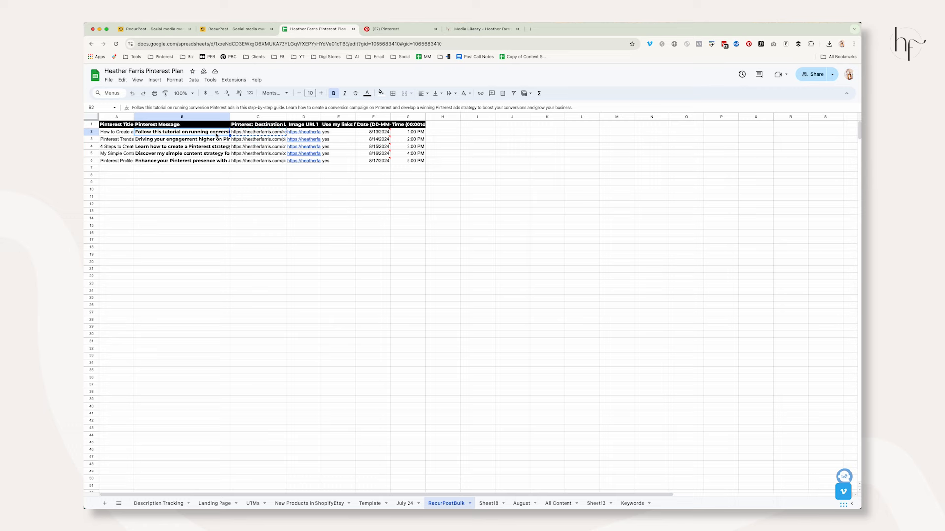
pyautogui.click(245, 134)
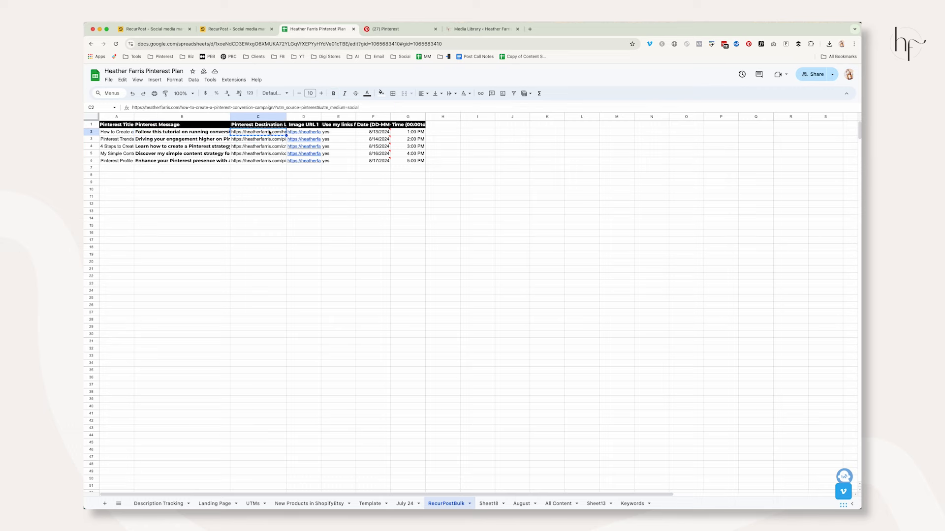
pyautogui.click(305, 132)
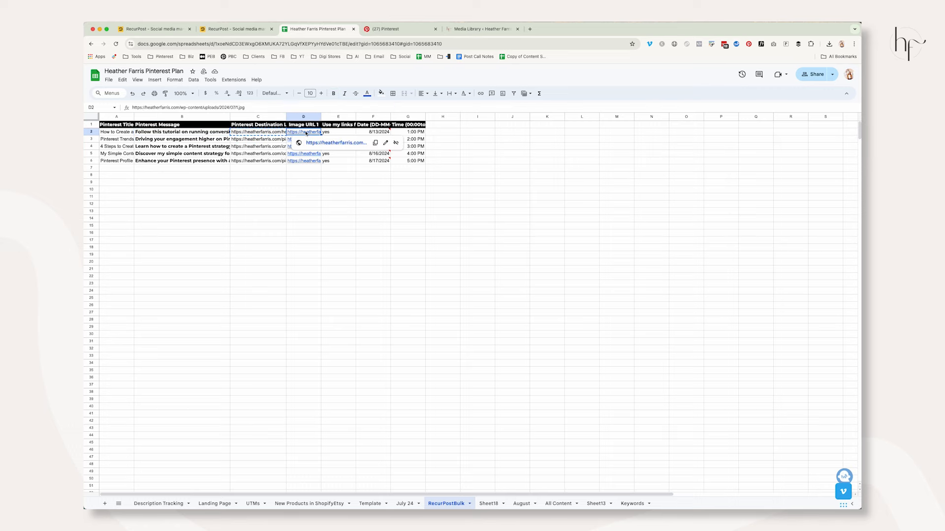
pyautogui.click(460, 29)
pyautogui.click(315, 29)
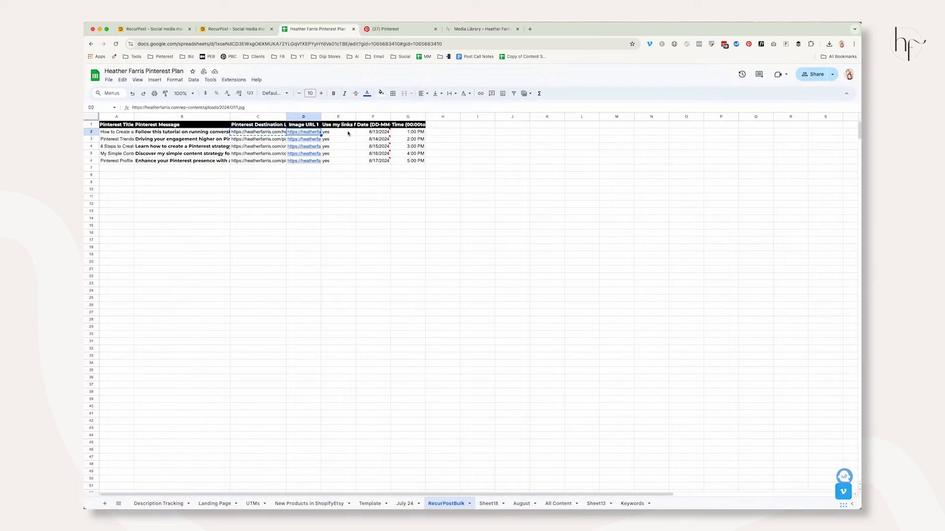
# - Review the "Use my links" values in E2:E6 and the date and time cells of the RecurPostBulk sheet
pyautogui.moveTo(348, 133); pyautogui.dragTo(340, 164)
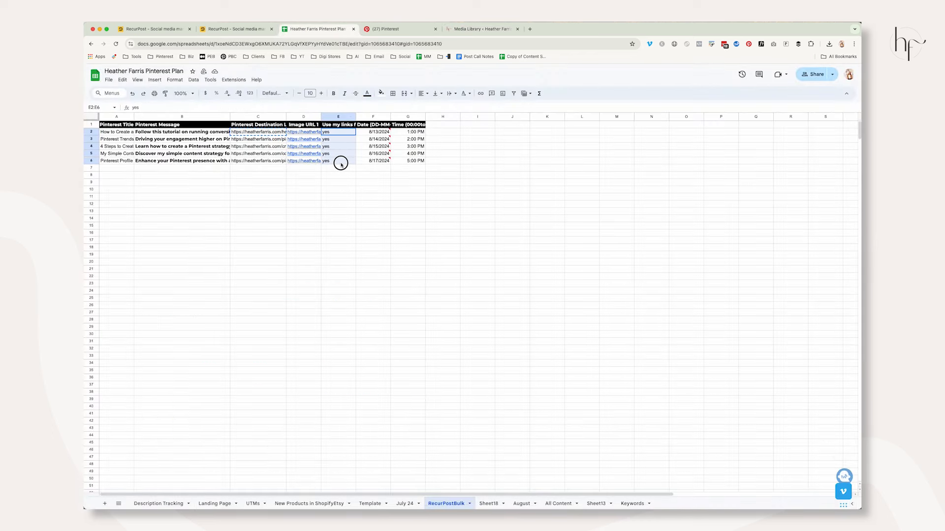
pyautogui.click(344, 126)
pyautogui.moveTo(344, 134); pyautogui.dragTo(343, 163)
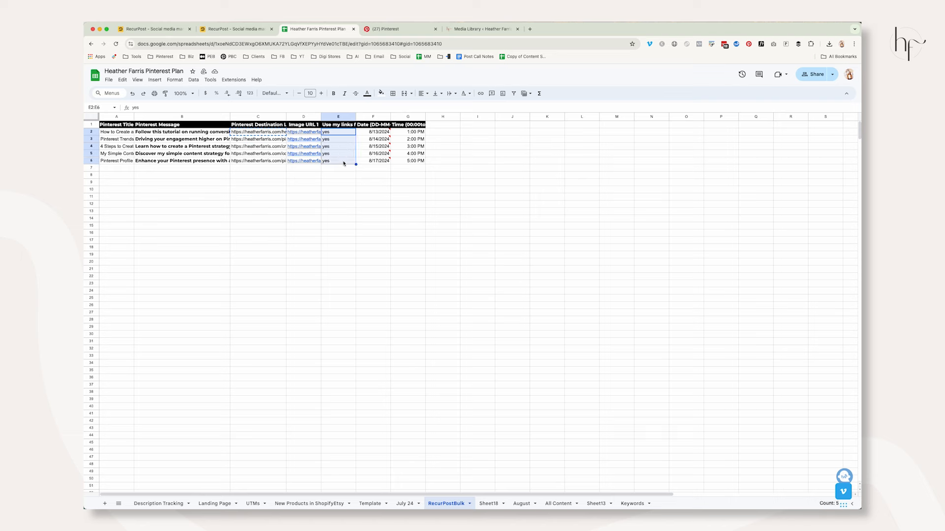
pyautogui.click(367, 134)
pyautogui.click(408, 183)
pyautogui.click(409, 131)
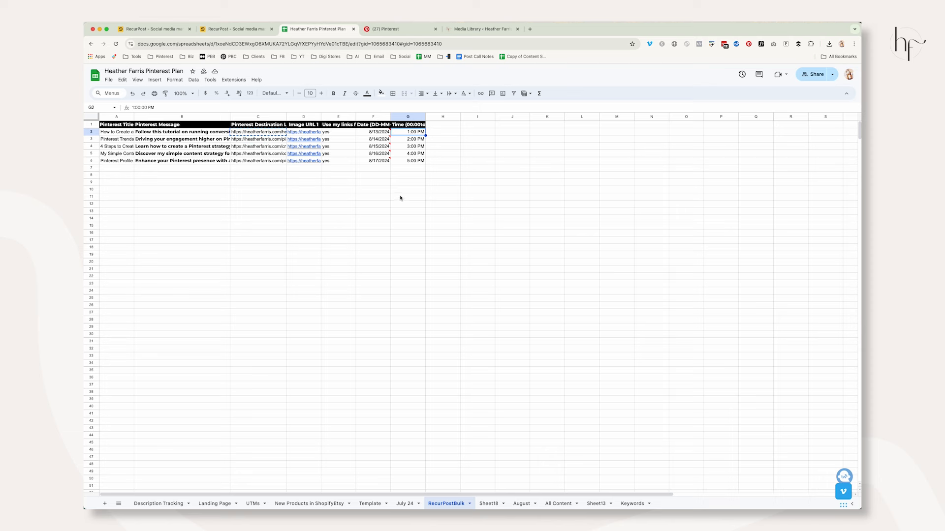
# - Download the RecurPostBulk sheet as a comma-separated values file and switch to RecurPost's Upload in Bulk page
pyautogui.click(108, 80)
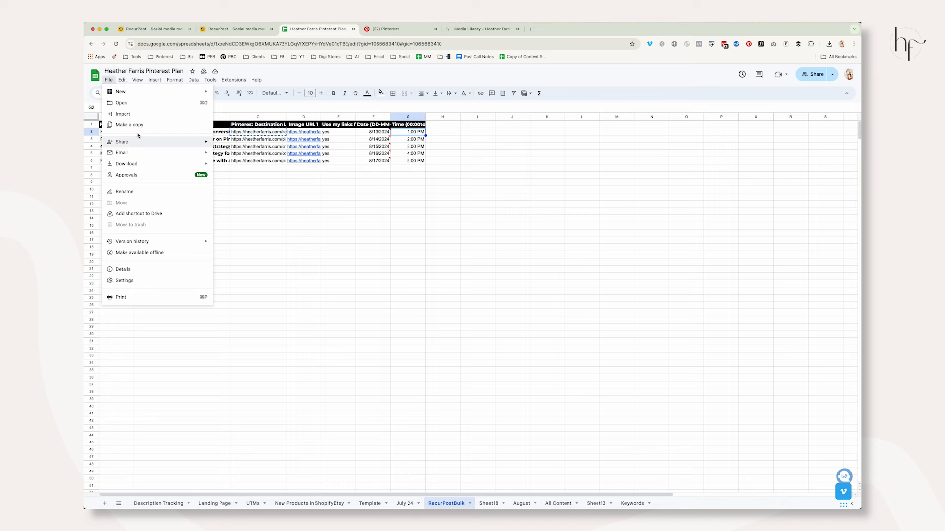
pyautogui.moveTo(138, 164)
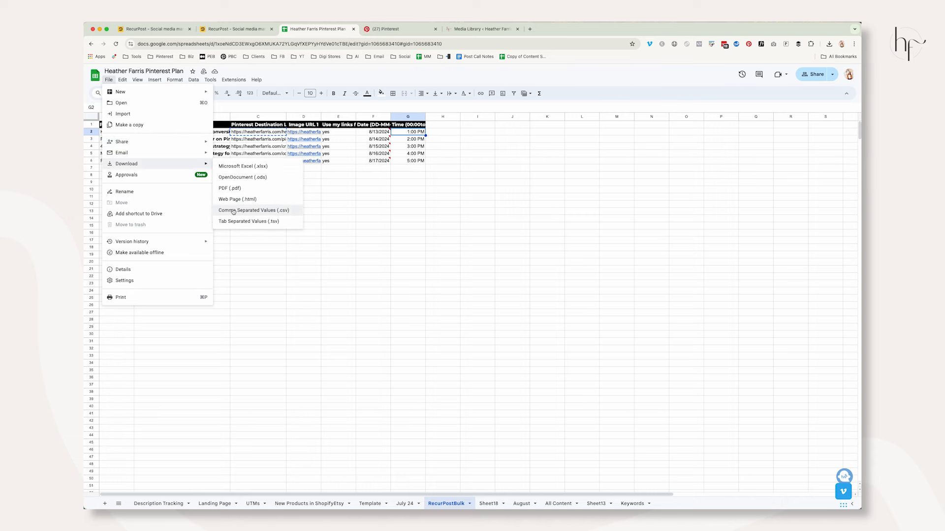
pyautogui.click(234, 28)
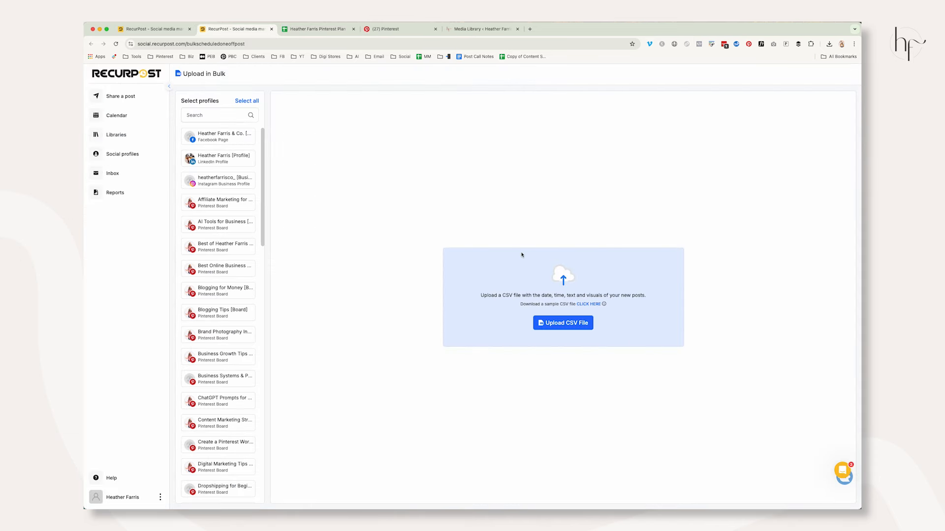
# - Select the "Affiliate Marketing for ..." Pinterest board and upload the exported CSV file from the Downloads folder
pyautogui.click(563, 322)
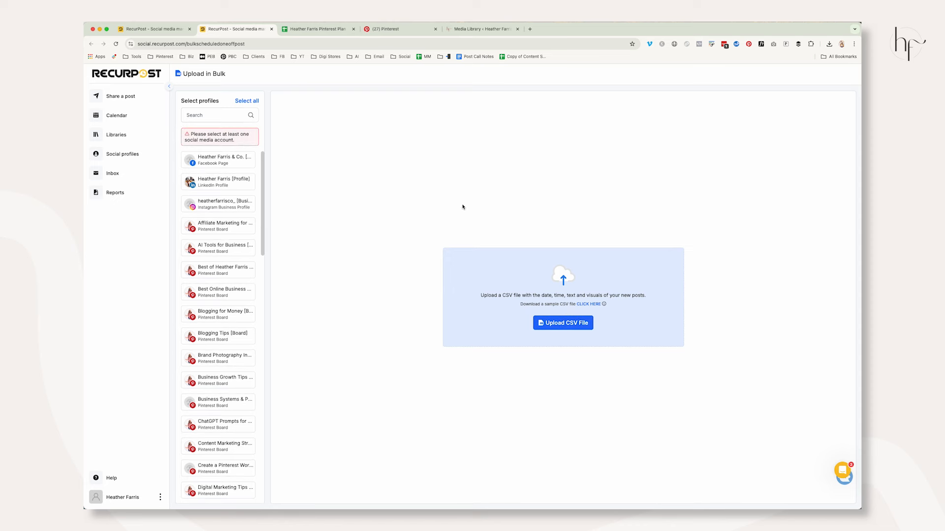
pyautogui.click(220, 226)
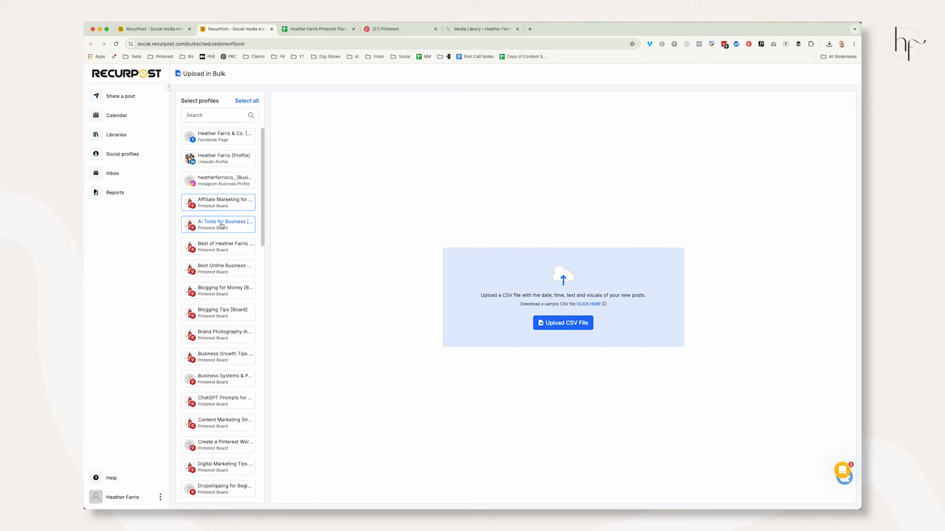
pyautogui.click(570, 320)
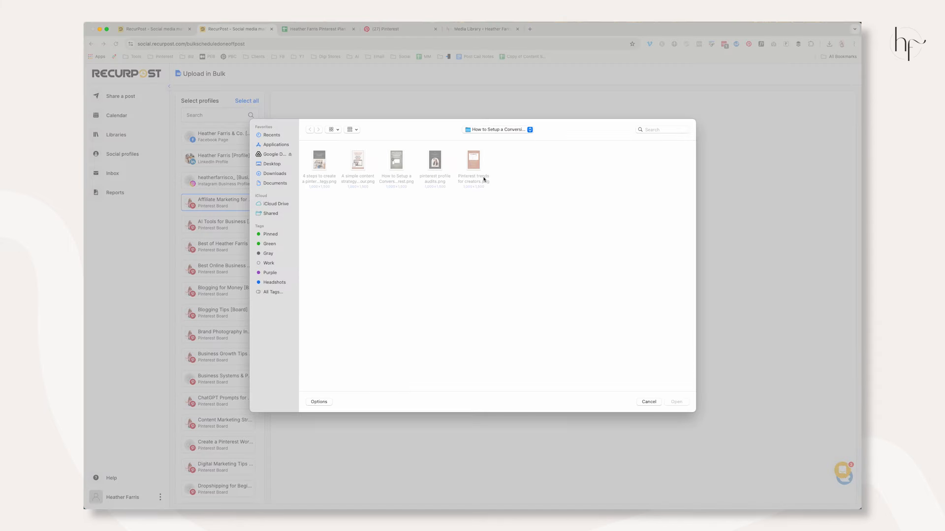
pyautogui.click(276, 173)
pyautogui.click(404, 159)
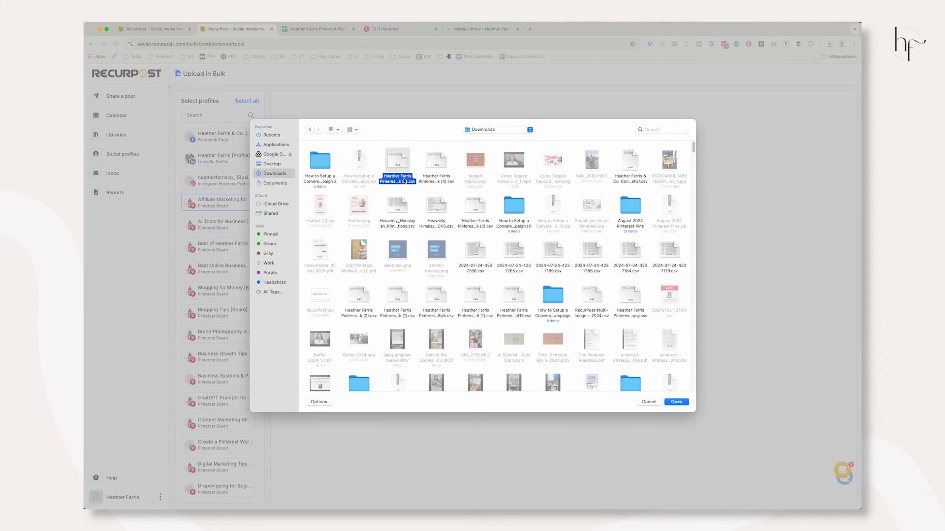
pyautogui.click(676, 402)
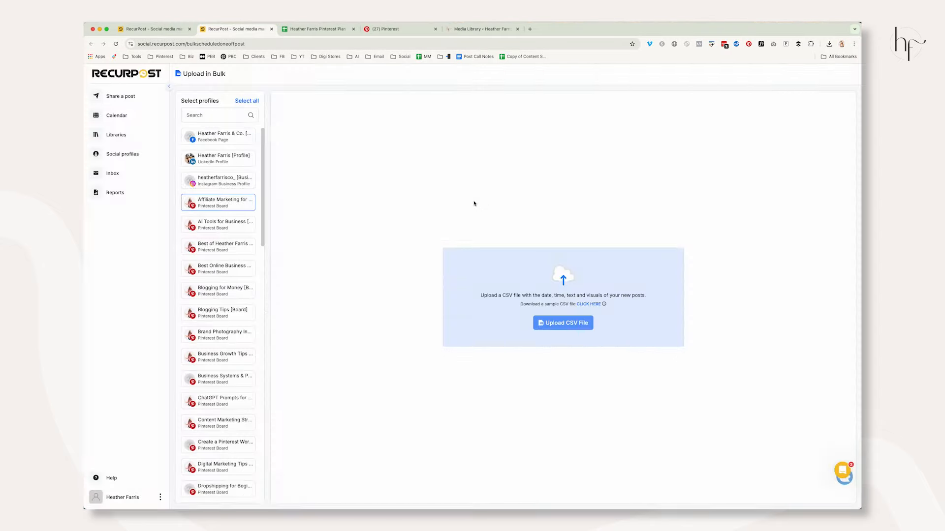
# - Map the CSV's Pinterest Title column to the Pinterest Title field, leaving the character encoding unset
pyautogui.scroll(-3, 568, 283)
pyautogui.scroll(3, 568, 283)
pyautogui.click(601, 199)
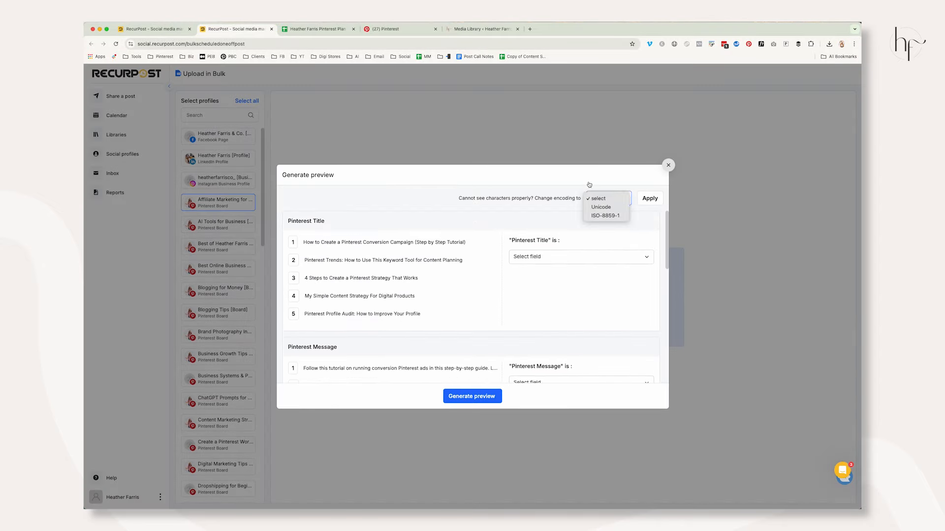
pyautogui.click(553, 195)
pyautogui.click(547, 257)
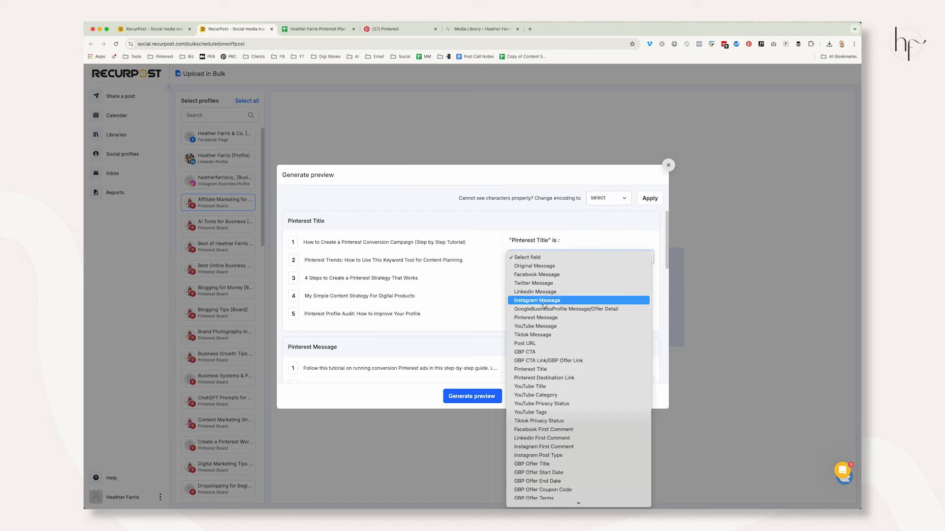
pyautogui.scroll(-1, 541, 285)
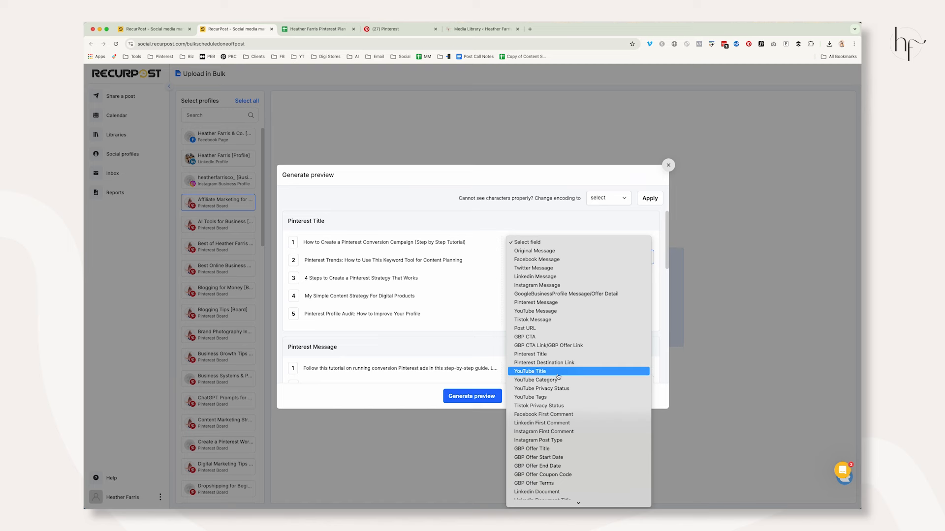
# - Map the Pinterest Message and Pinterest Destination Link columns to the fields of the same names
pyautogui.scroll(-3, 555, 328)
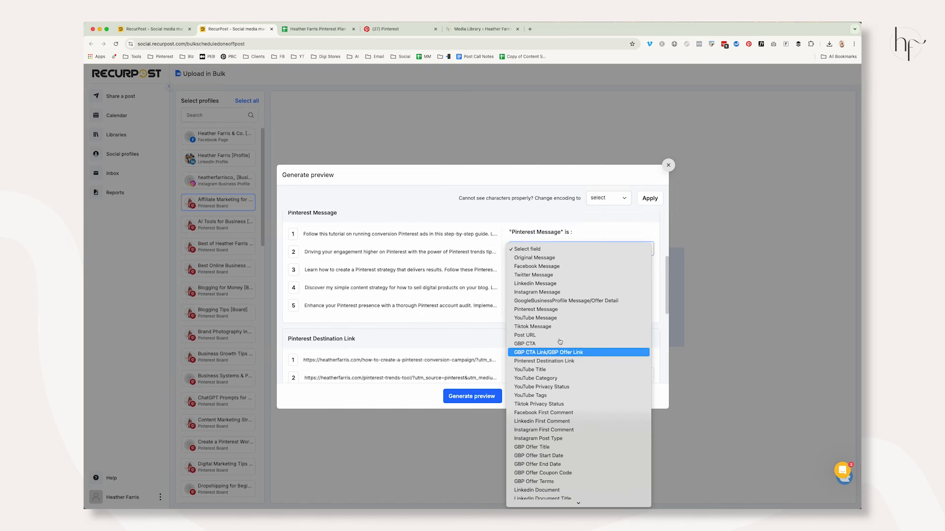
pyautogui.click(560, 309)
pyautogui.scroll(-5, 559, 295)
pyautogui.scroll(2, 561, 240)
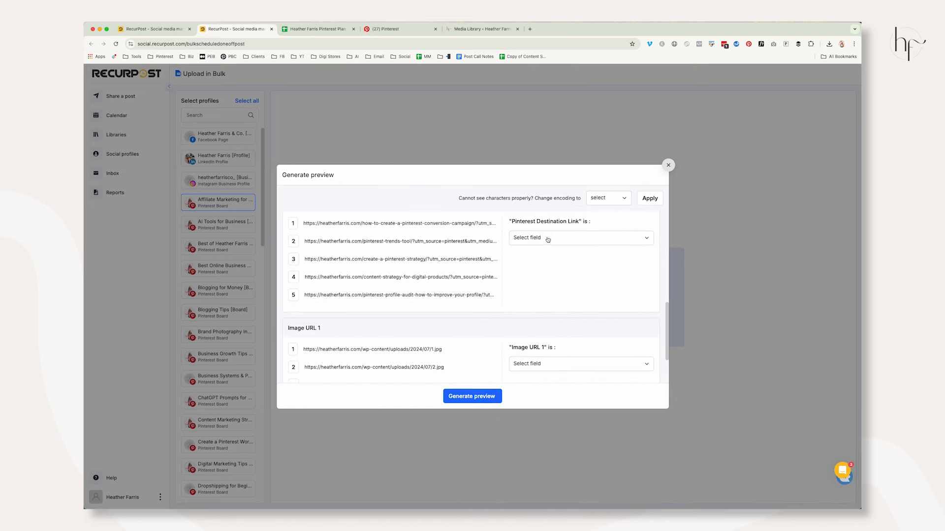
pyautogui.click(548, 238)
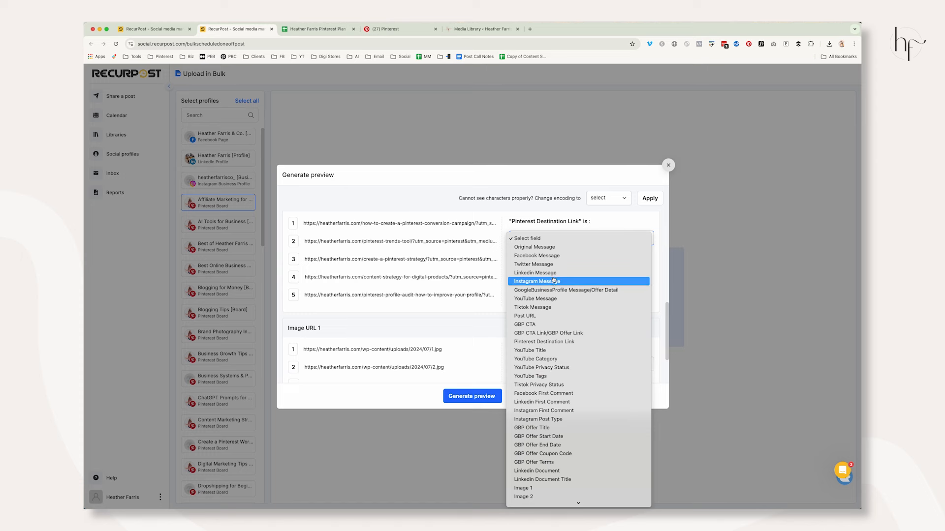
pyautogui.click(560, 342)
# - Map the Image URL 1 column to Image 1 and generate the preview of the bulk posts
pyautogui.scroll(-2, 561, 297)
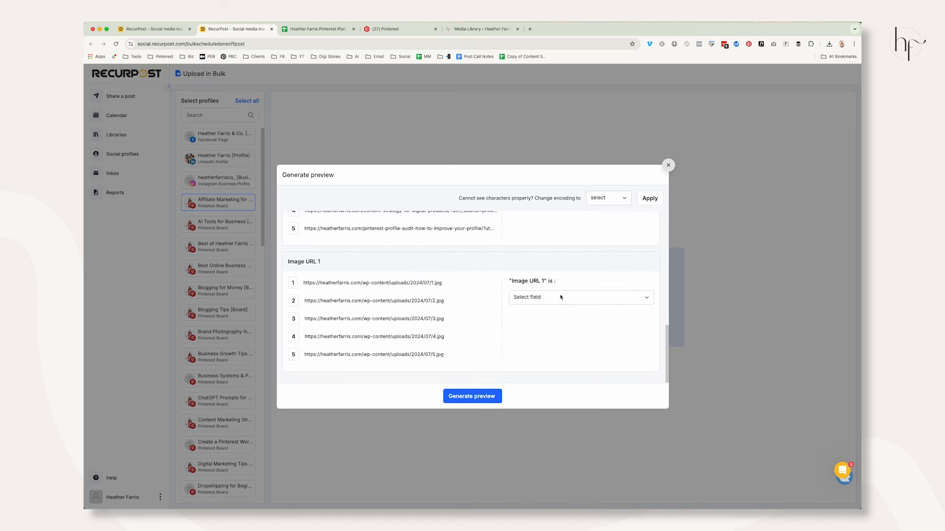
pyautogui.click(561, 297)
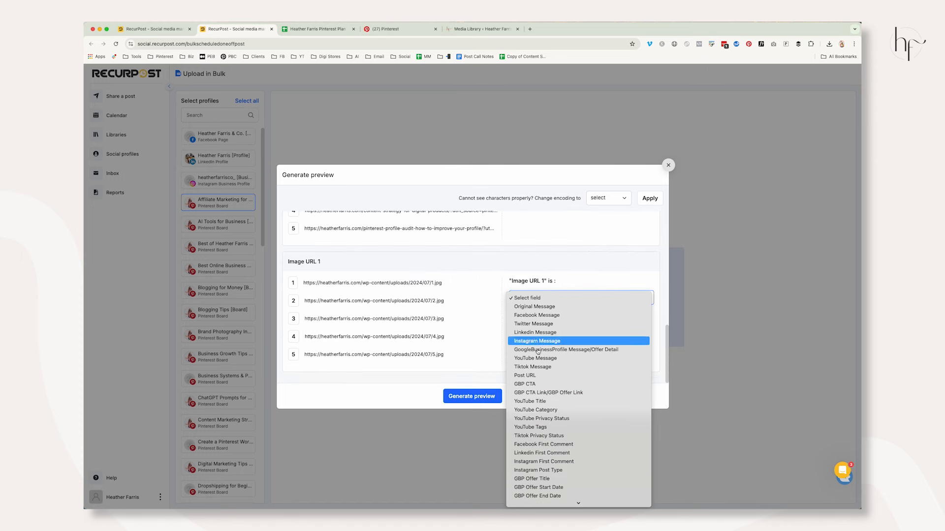
pyautogui.scroll(-2, 558, 413)
pyautogui.scroll(-2, 559, 412)
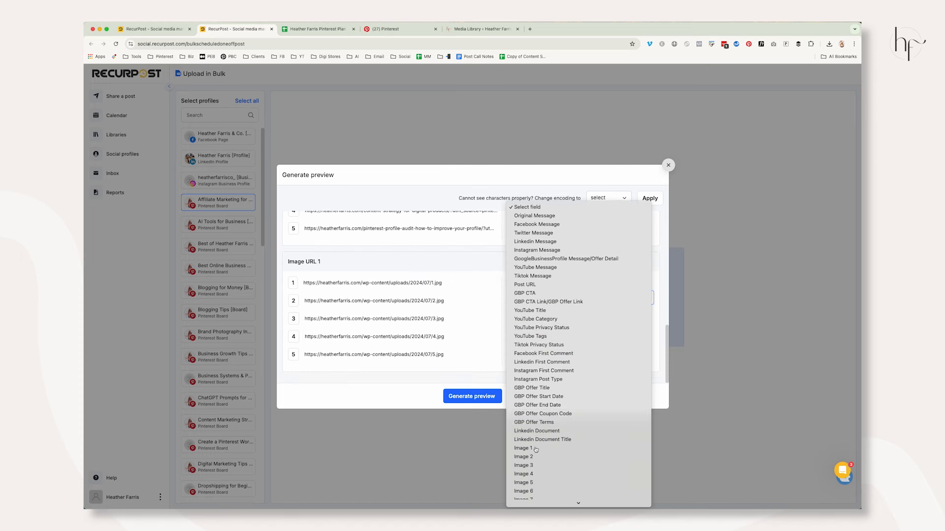
pyautogui.click(544, 447)
pyautogui.click(463, 405)
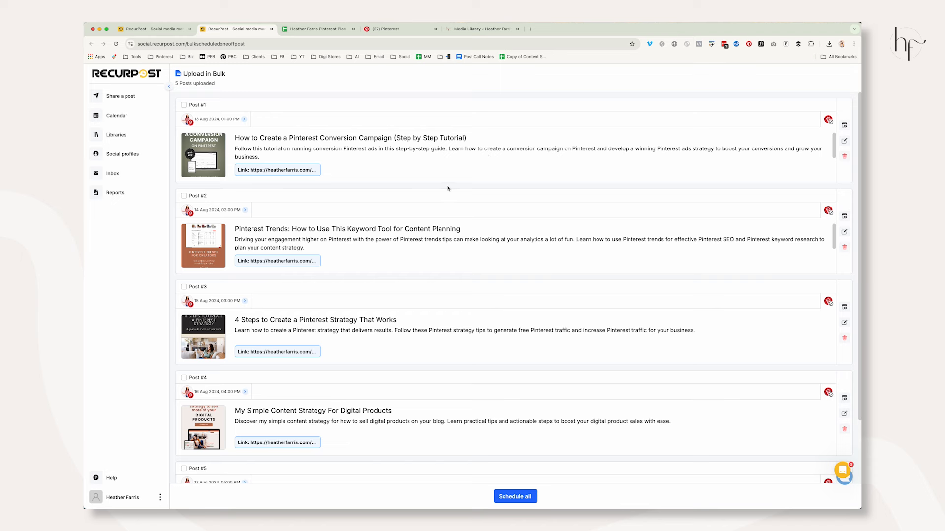
# - Open Post #1 for editing and cut and re-paste the last word of its Pinterest description
pyautogui.click(843, 142)
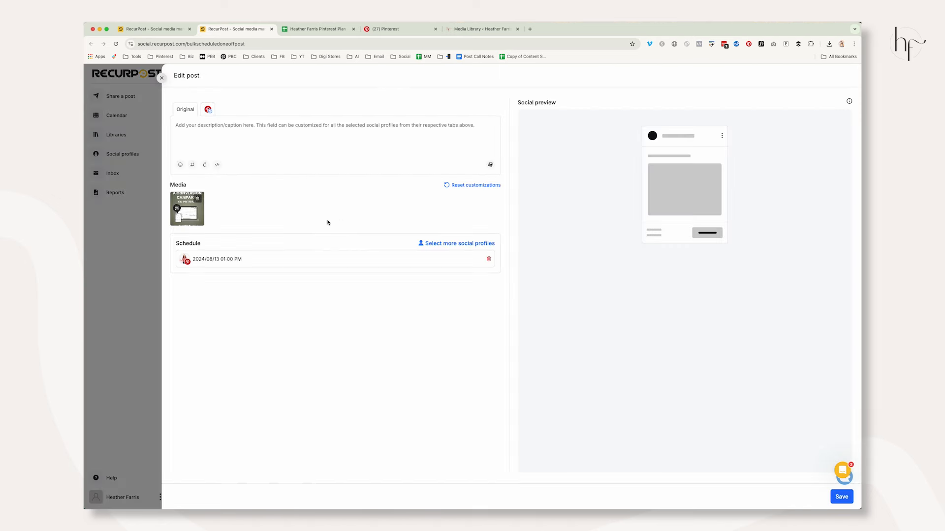
pyautogui.click(209, 110)
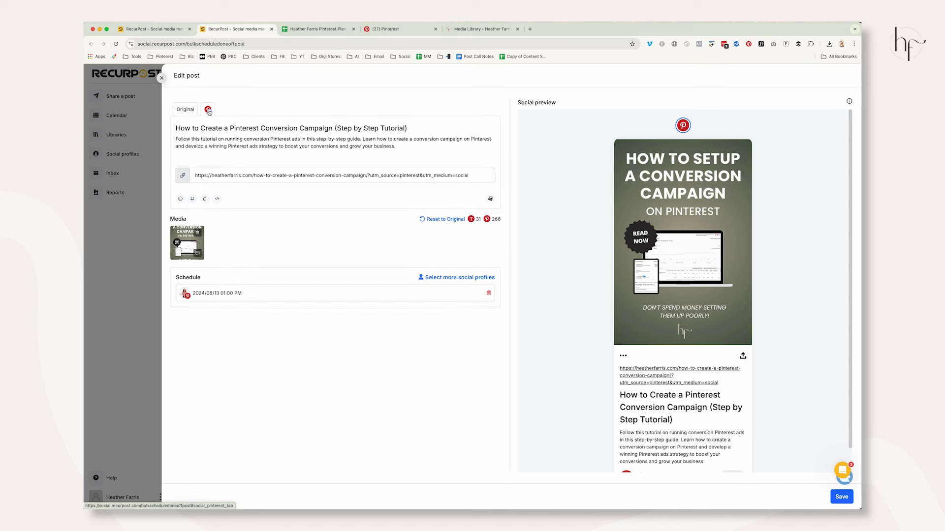
pyautogui.click(421, 145)
pyautogui.moveTo(421, 145); pyautogui.dragTo(374, 146)
pyautogui.press('super+x')
pyautogui.press('super+v')
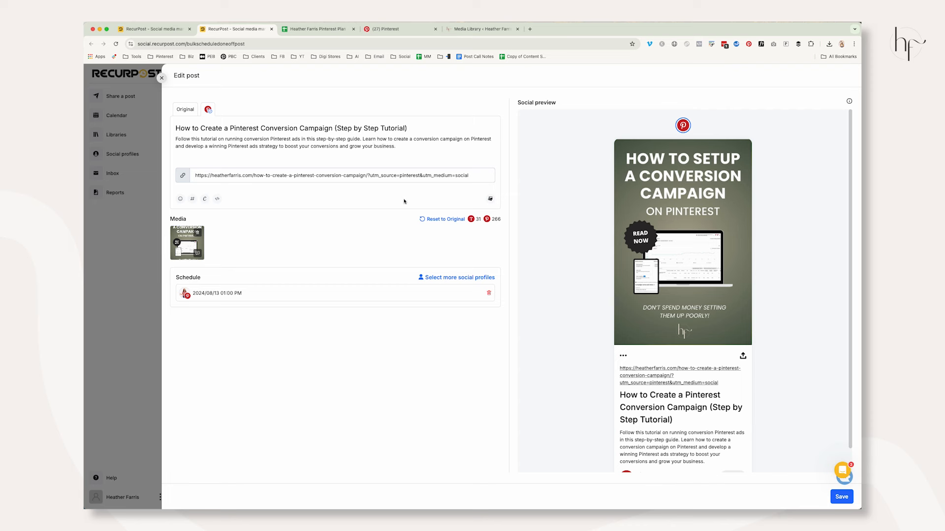
# - Replace Post #1's scheduled board with the "Promoted Pins on Pinter..." board, found by searching "promoted", and save the post
pyautogui.click(489, 293)
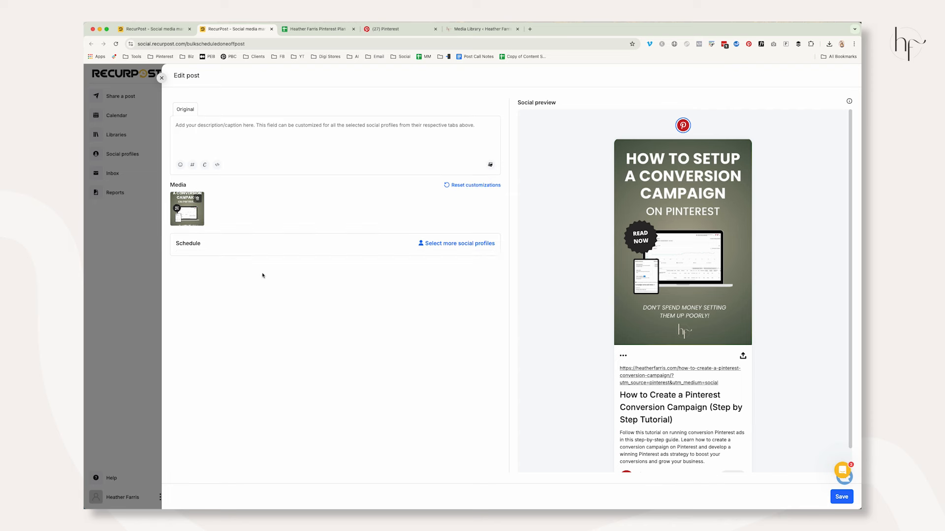
pyautogui.click(432, 247)
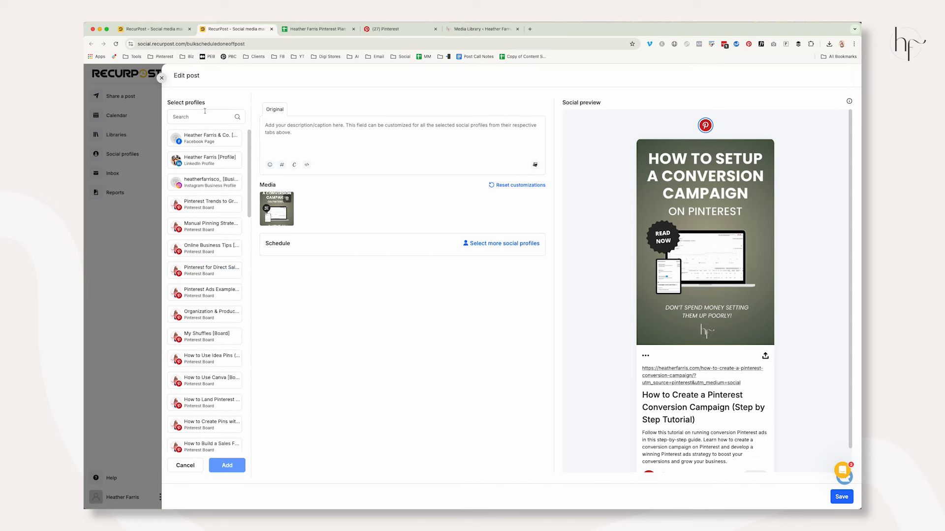
pyautogui.click(204, 119)
pyautogui.write('promoted')
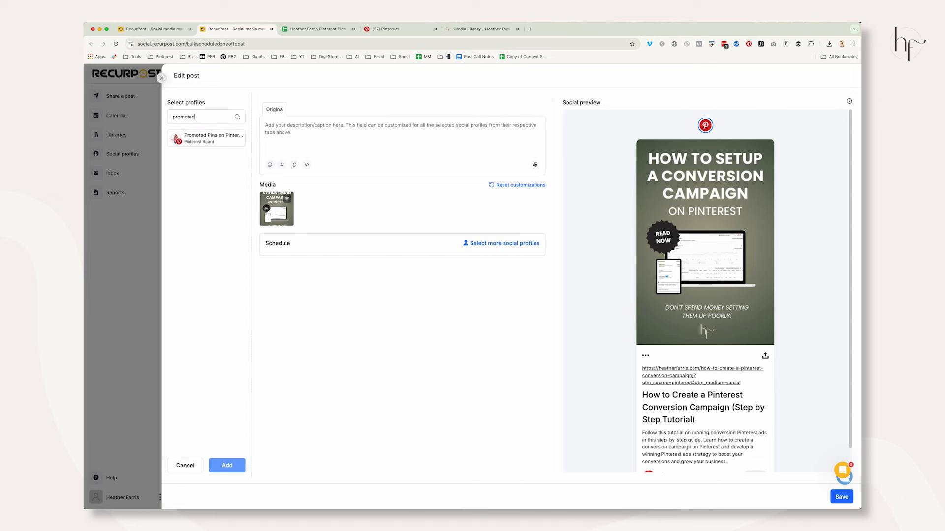
pyautogui.click(205, 139)
pyautogui.click(227, 466)
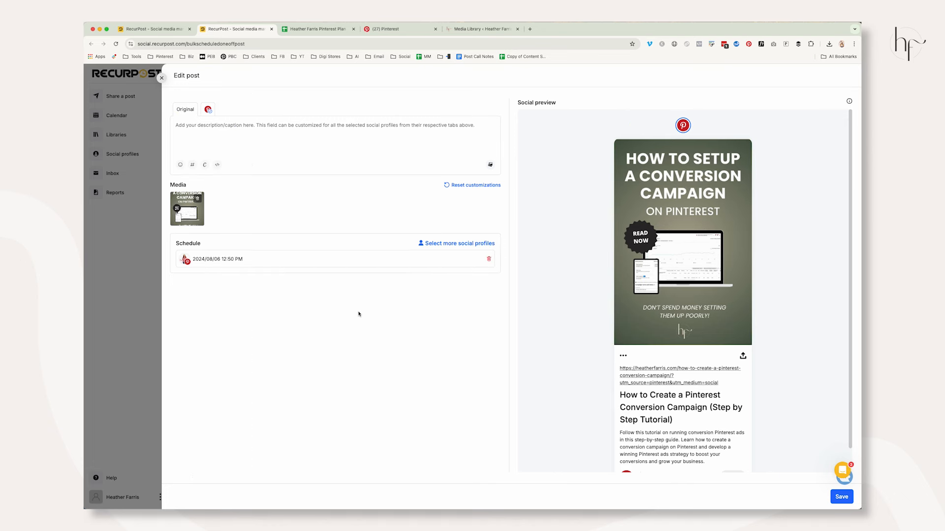
pyautogui.click(210, 111)
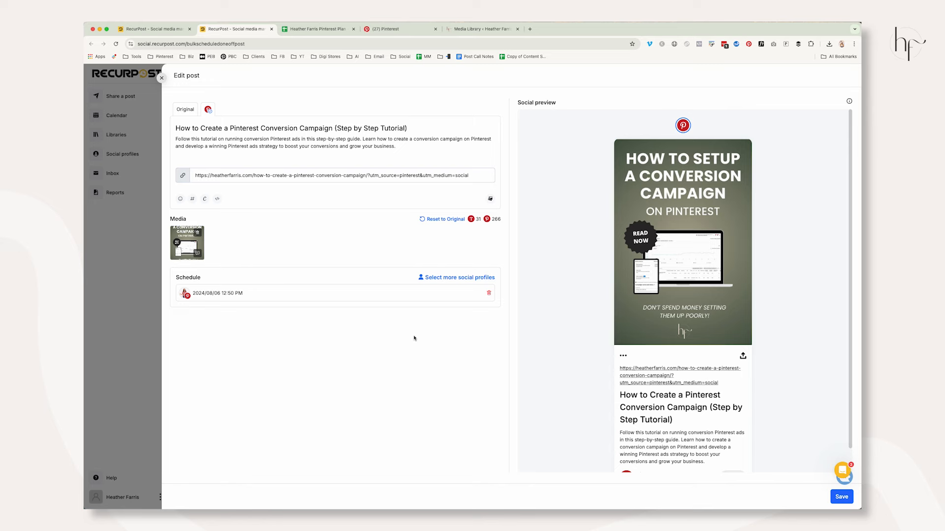
pyautogui.click(837, 497)
pyautogui.scroll(2, 431, 185)
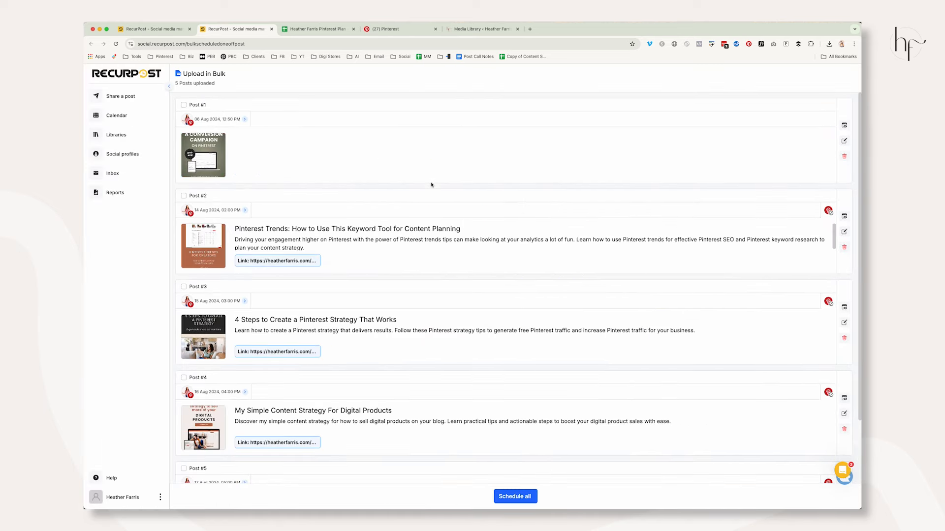
# - Reopen Post #1, re-enter "business." at the end of its Pinterest description, and save the post
pyautogui.click(844, 141)
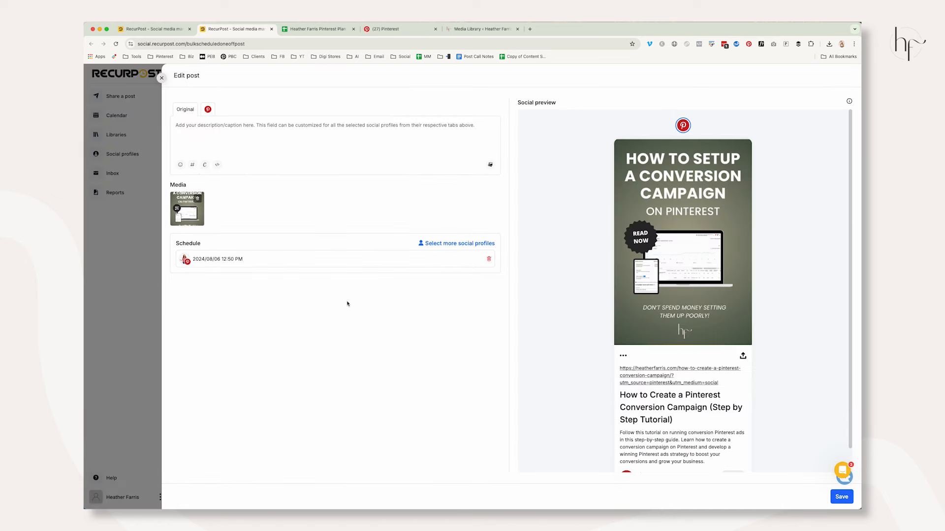
pyautogui.click(210, 111)
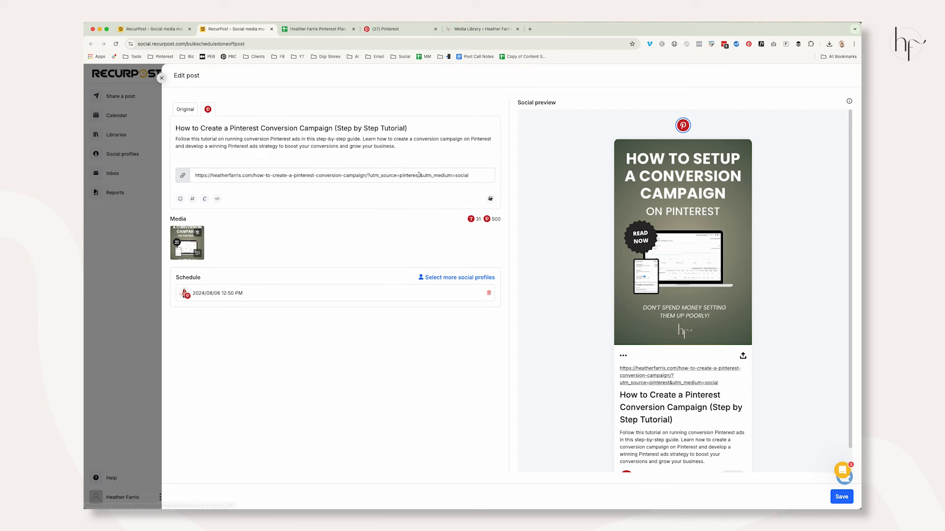
pyautogui.moveTo(405, 148); pyautogui.dragTo(373, 147)
pyautogui.write('business.')
pyautogui.click(373, 147)
pyautogui.press('BackSpace')
pyautogui.click(842, 497)
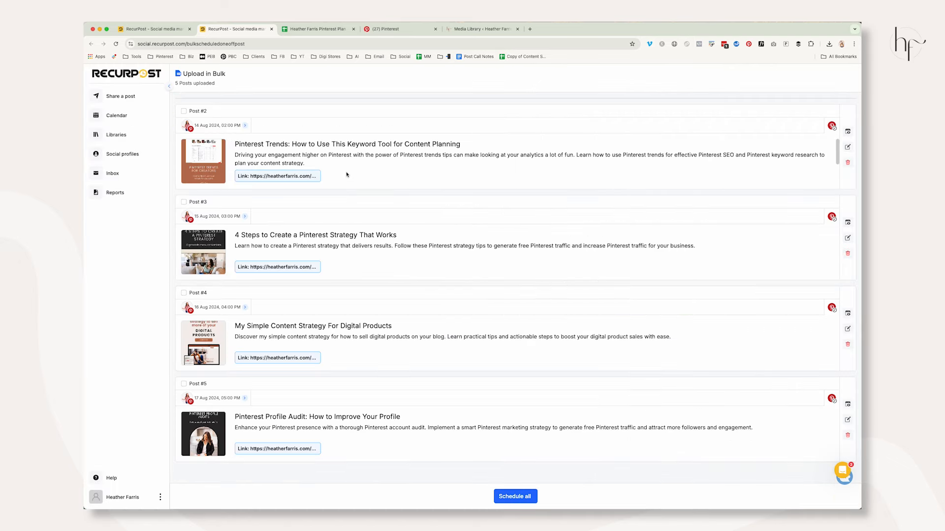
# - Review the five uploaded posts and schedule all of them
pyautogui.scroll(2, 346, 174)
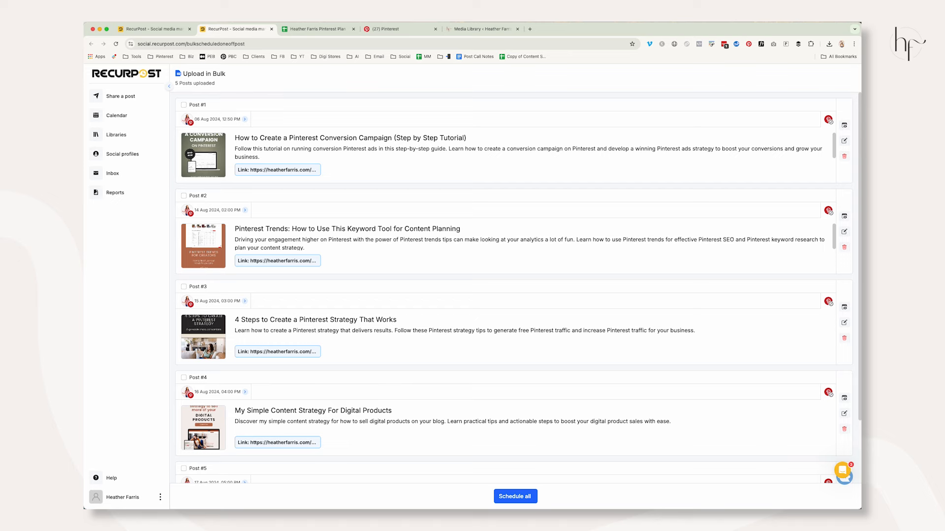
pyautogui.scroll(-3, 565, 439)
pyautogui.scroll(3, 565, 439)
pyautogui.click(515, 496)
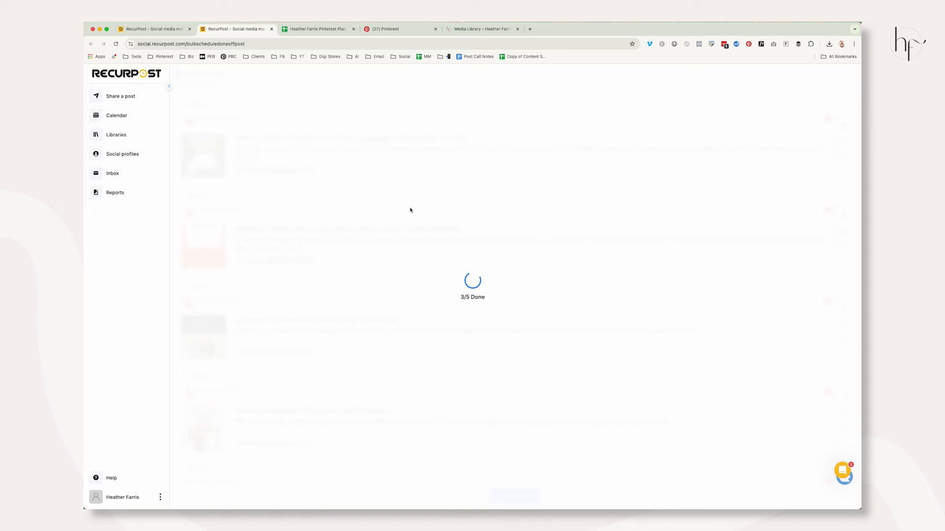
# - Open the calendar queue and review the scheduled Pinterest posts
pyautogui.click(116, 115)
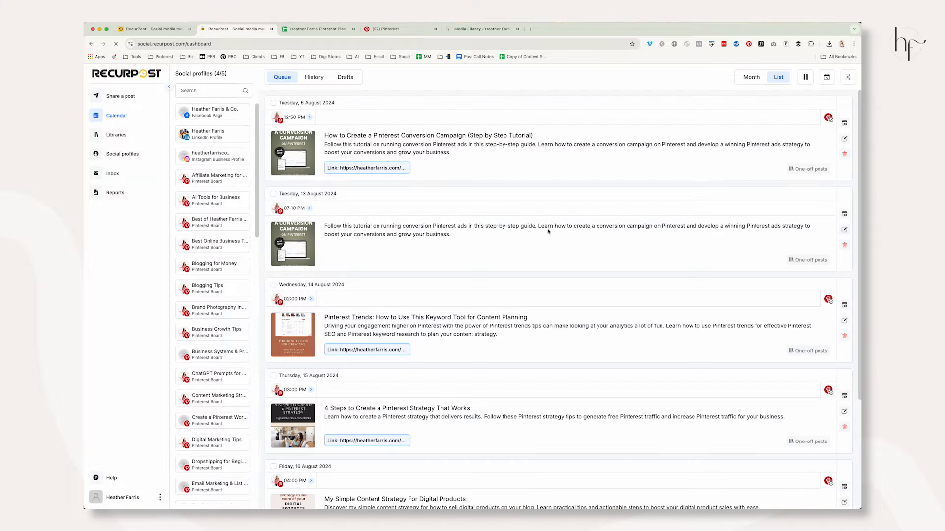
pyautogui.scroll(-3, 541, 227)
pyautogui.scroll(3, 518, 235)
pyautogui.scroll(-3, 517, 234)
pyautogui.scroll(3, 514, 234)
# - Open the 13 August 07:10 PM post, delete the trailing space after its Pinterest title, and save the post
pyautogui.click(844, 229)
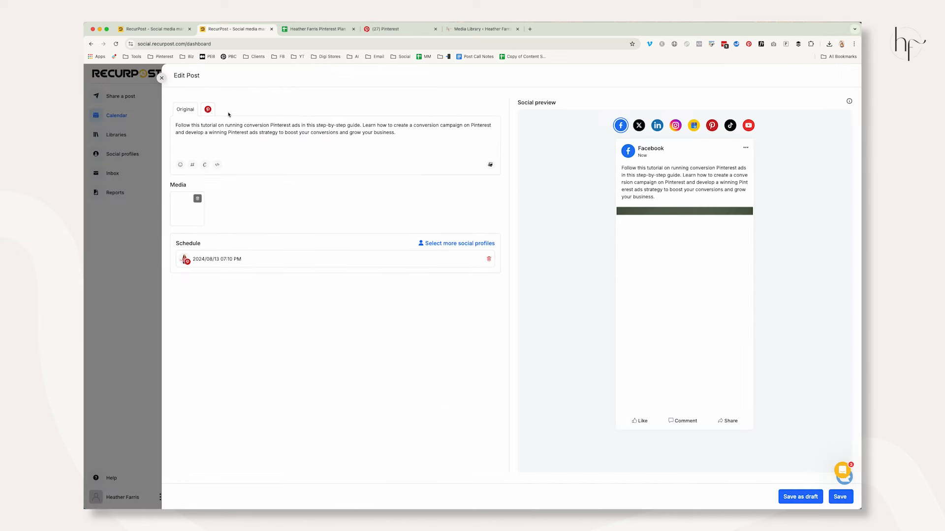
pyautogui.click(407, 129)
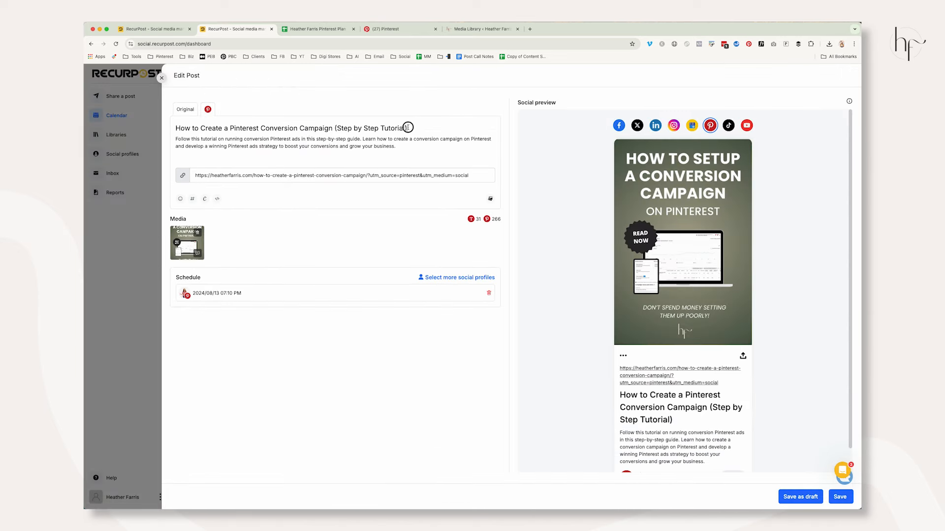
pyautogui.press('BackSpace')
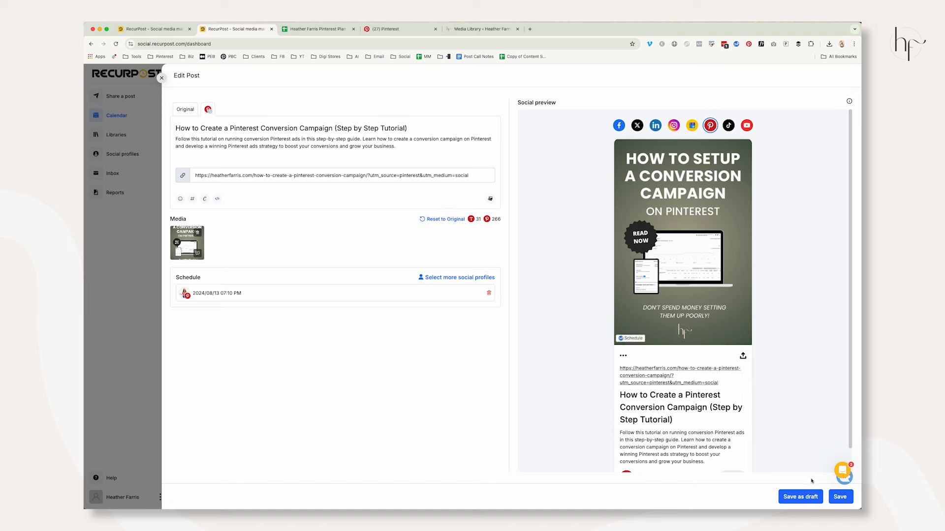
pyautogui.click(836, 497)
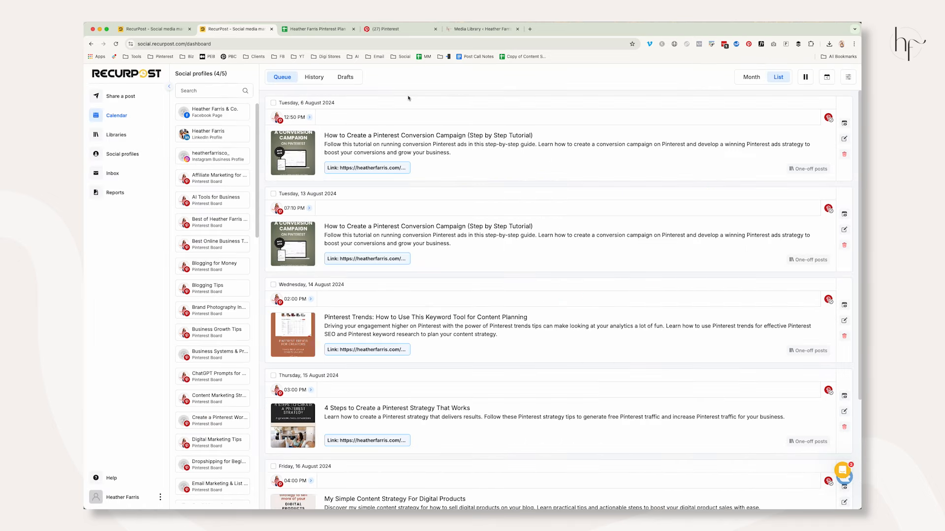
# - Generate a Pinterest description with the AI writing assistant for a pin titled "Pinterest Conversion Campaigns: How to Get More Leads & Sales on Pinterest" and select it
pyautogui.click(132, 98)
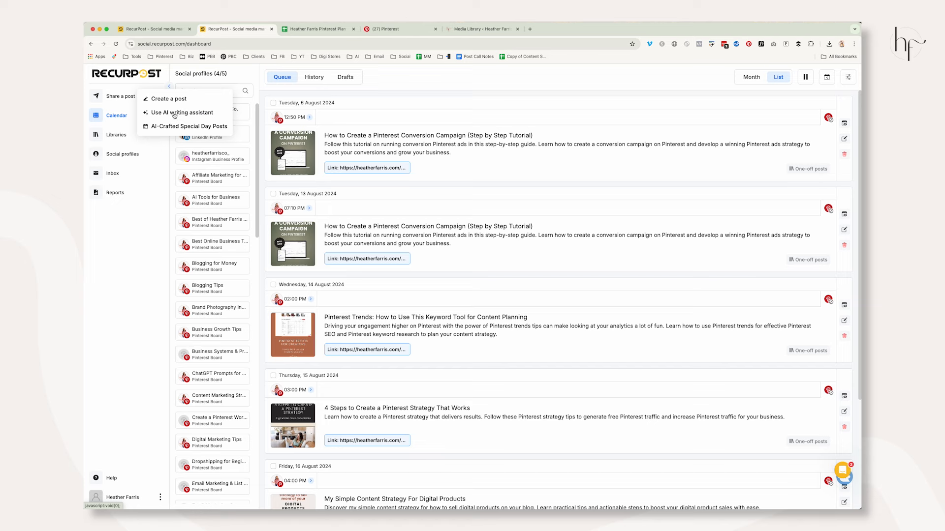
pyautogui.click(180, 116)
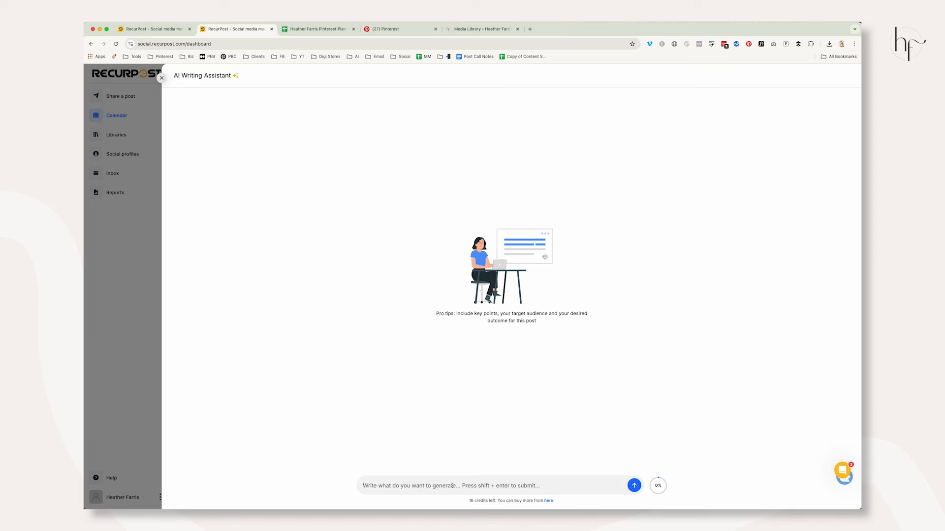
pyautogui.write('I need a Pinterest description for a pin I\'m creating titled "Pinterest Conversion Campaigns: How to Get More Leads & Sales on Pinterest"')
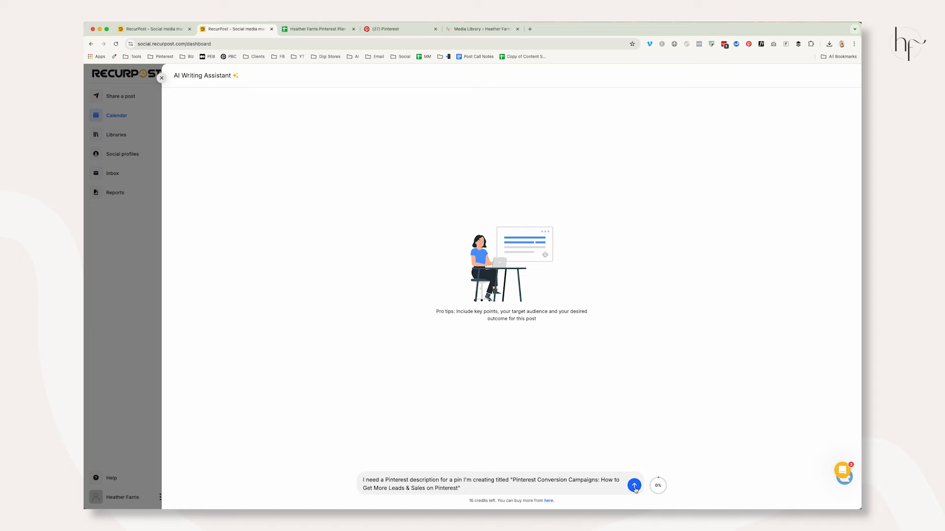
pyautogui.click(634, 486)
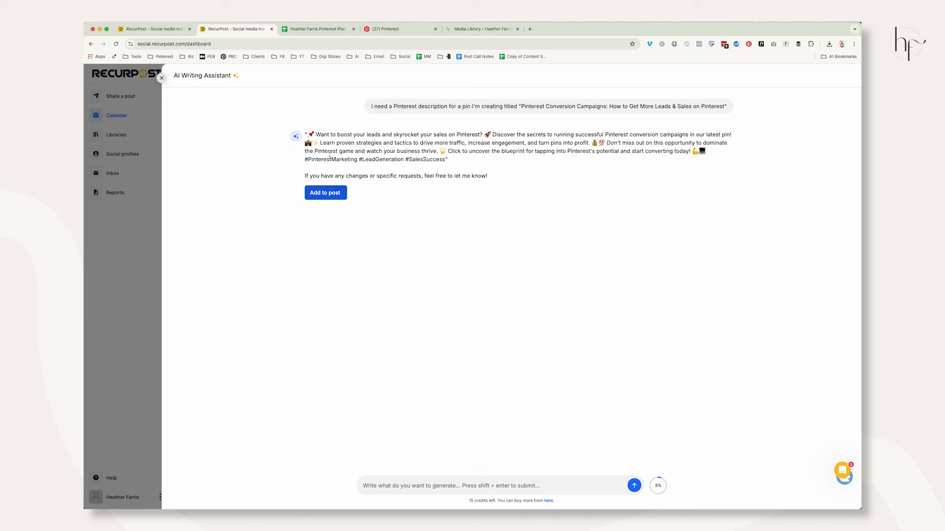
pyautogui.moveTo(315, 134); pyautogui.dragTo(416, 169)
pyautogui.moveTo(492, 176); pyautogui.dragTo(306, 131)
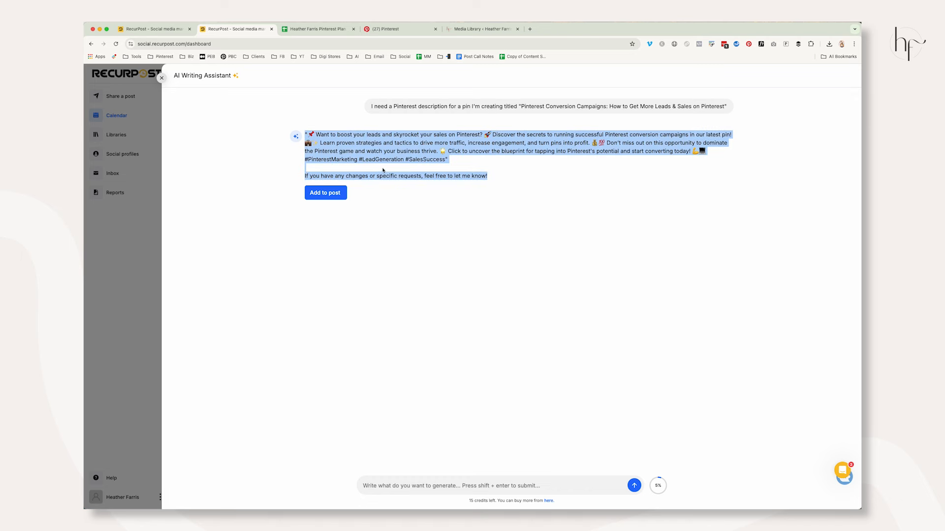